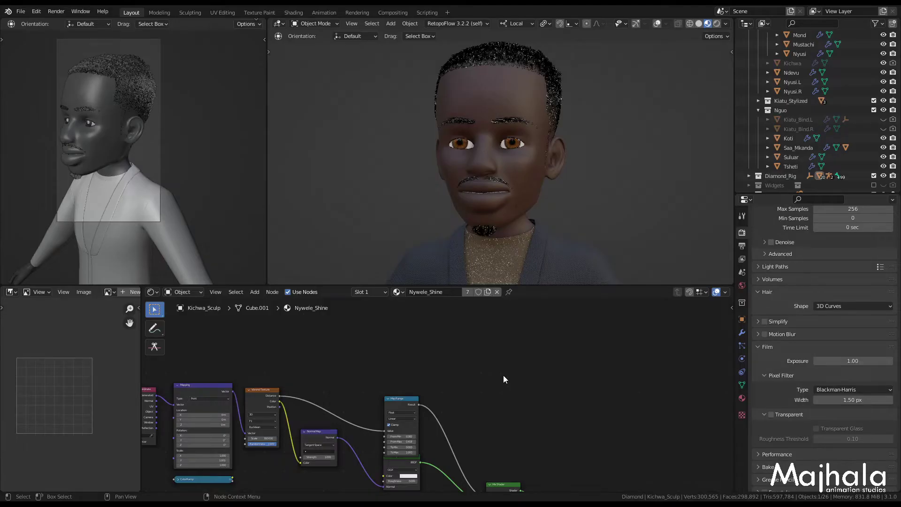
Step: Add an empty material slot to Kichwa_Sculp below Nywele_Shine and Material, with the main viewport in solid shading
{"action": "middle_click_drag", "start_coordinate": [508, 479], "coordinate": [421, 351]}
{"action": "scroll", "coordinate": [747, 396], "scroll_direction": "up", "scroll_amount": 5}
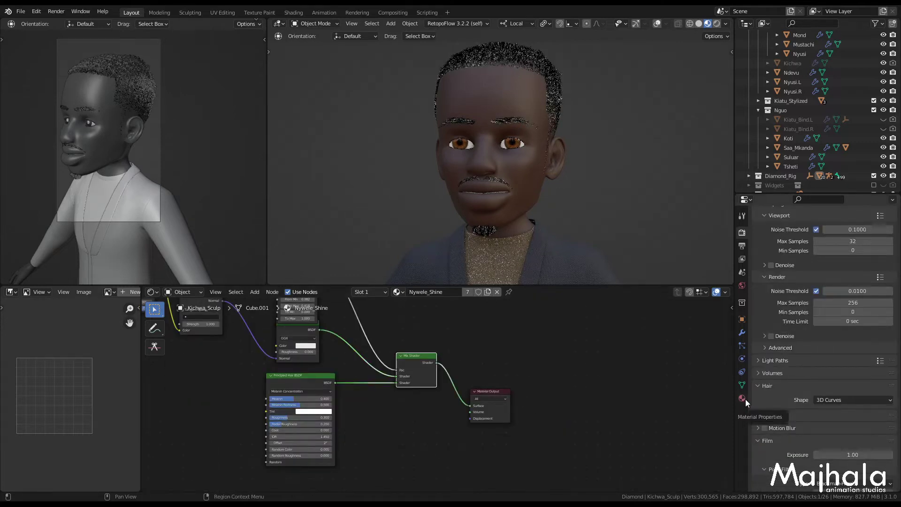
{"action": "left_click", "coordinate": [742, 398]}
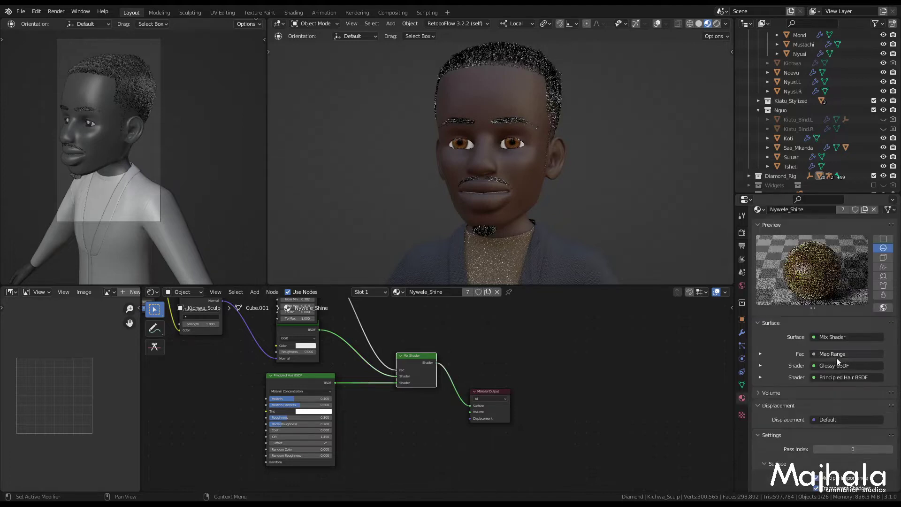
{"action": "scroll", "coordinate": [840, 342], "scroll_direction": "up", "scroll_amount": 5}
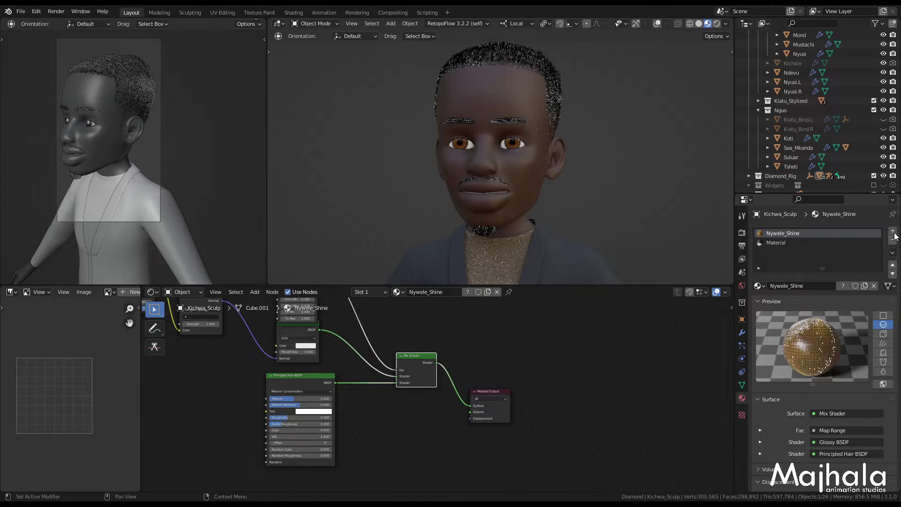
{"action": "left_click", "coordinate": [699, 24]}
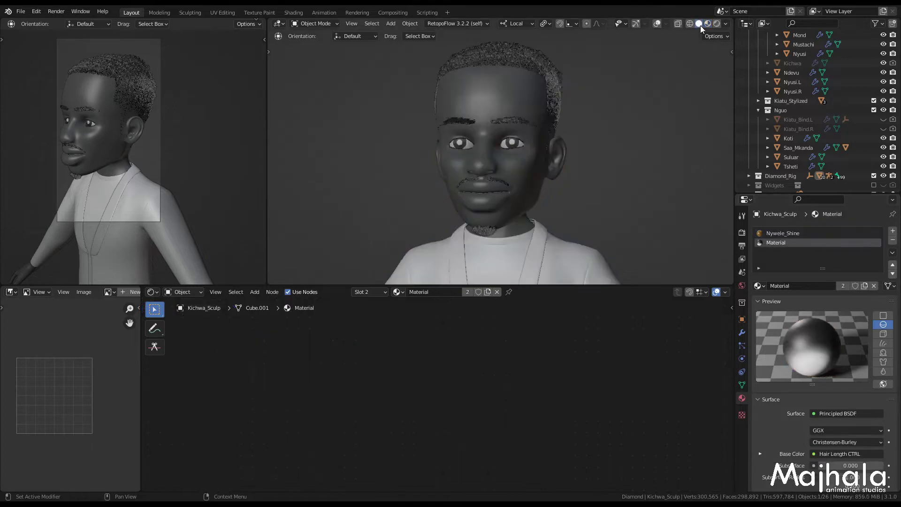
{"action": "left_click", "coordinate": [892, 231]}
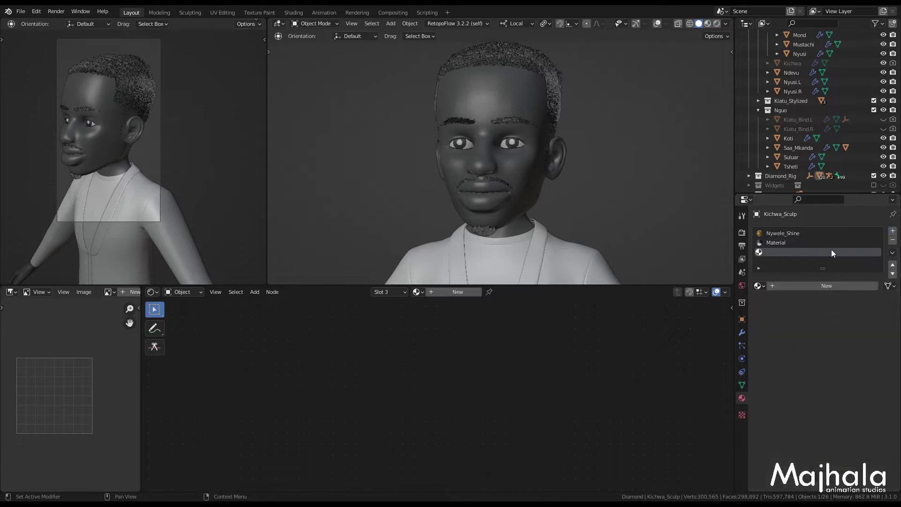
Step: Enable Simplify in the Cycles render settings
{"action": "left_click", "coordinate": [742, 232]}
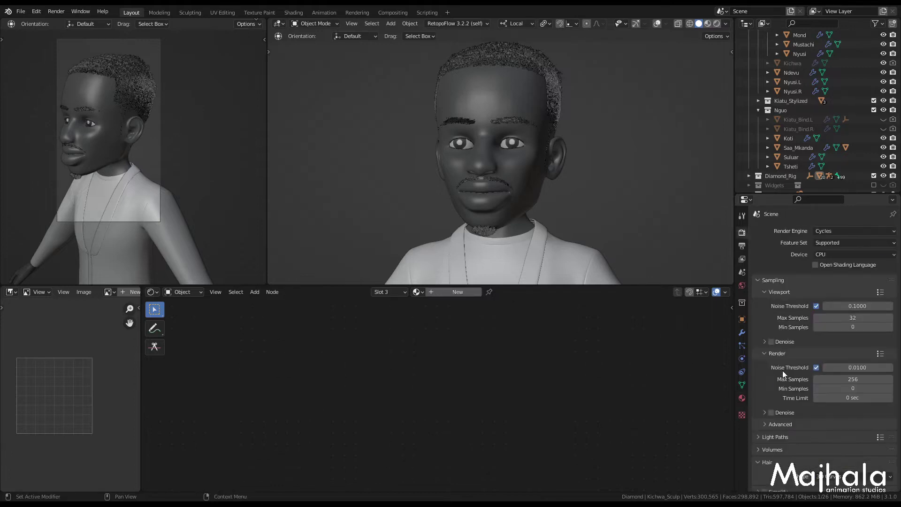
{"action": "scroll", "coordinate": [782, 370], "scroll_direction": "down", "scroll_amount": 4}
{"action": "scroll", "coordinate": [801, 375], "scroll_direction": "down", "scroll_amount": 5}
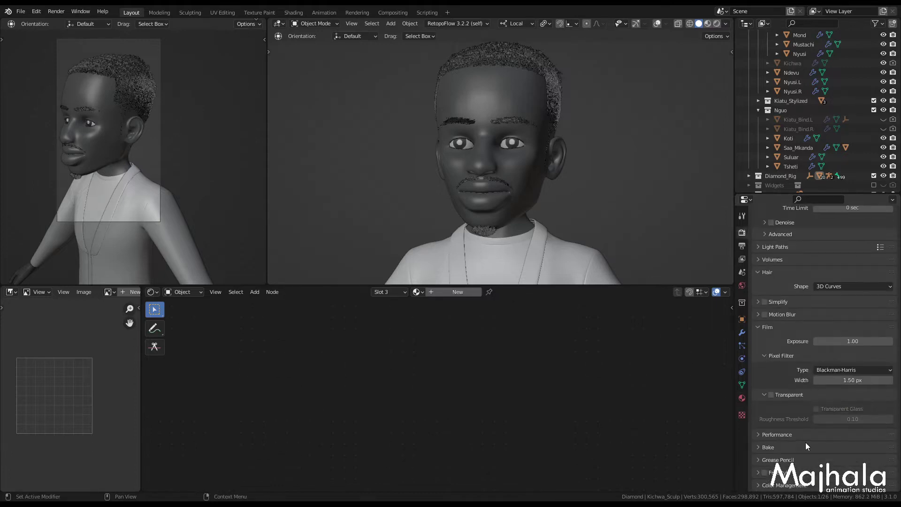
{"action": "left_click", "coordinate": [758, 302]}
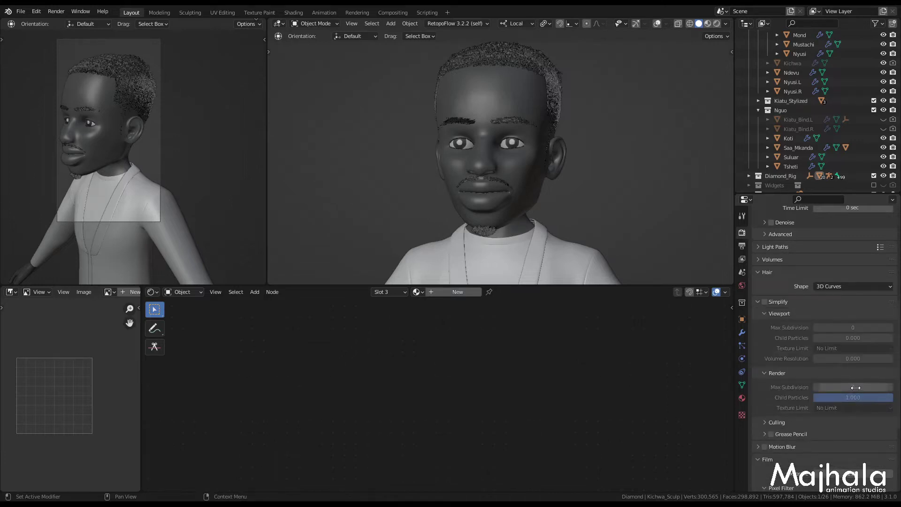
{"action": "left_click", "coordinate": [765, 302]}
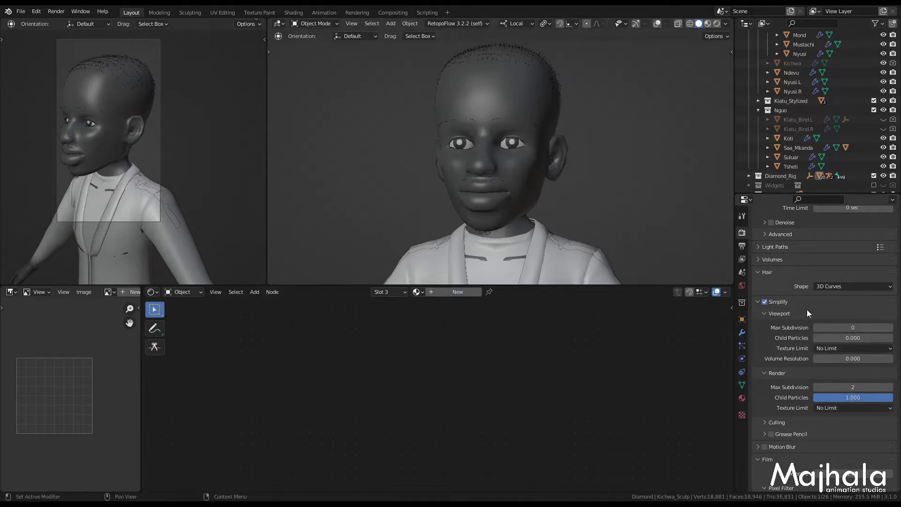
Step: Create a new material in the empty third slot and name it Golden Hair
{"action": "left_click", "coordinate": [742, 398]}
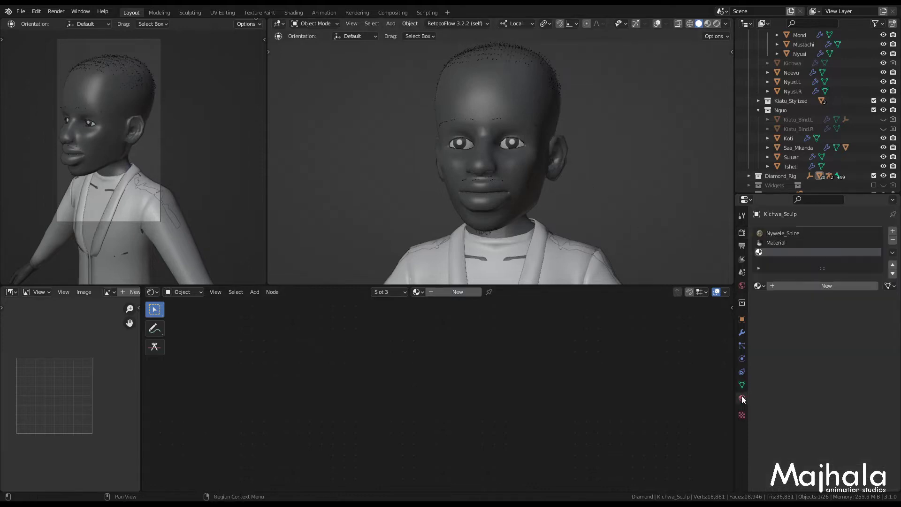
{"action": "left_click", "coordinate": [817, 284]}
{"action": "type", "text": "Golde"}
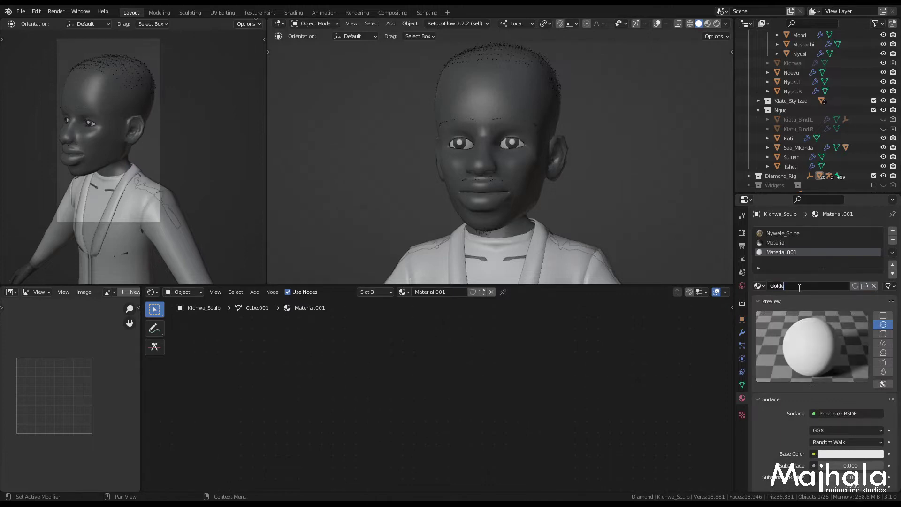
{"action": "type", "text": "n Hair Style"}
{"action": "key", "text": "BackSpace"}
{"action": "key", "text": "BackSpace"}
{"action": "key", "text": "BackSpace"}
{"action": "key", "text": "BackSpace"}
{"action": "key", "text": "BackSpace"}
{"action": "key", "text": "BackSpace"}
{"action": "key", "text": "Return"}
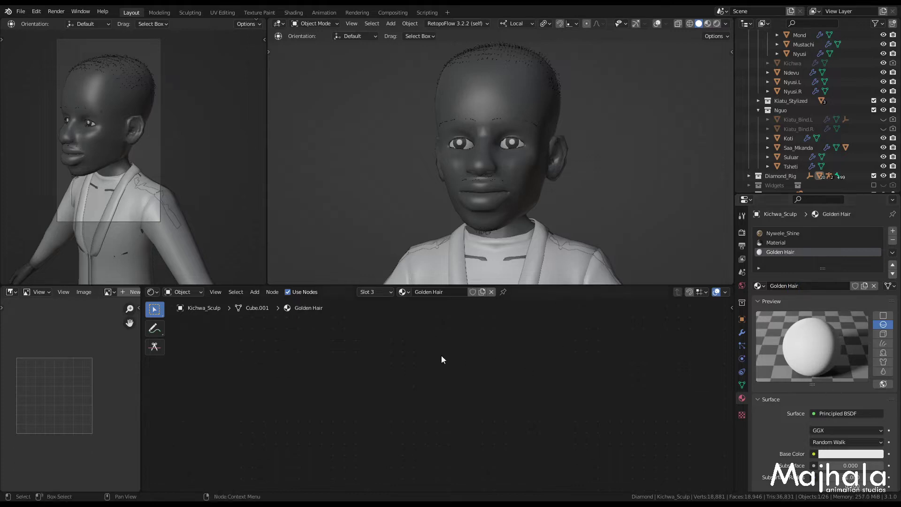
Step: Delete the default Principled BSDF node from the Golden Hair material
{"action": "key", "text": "Home"}
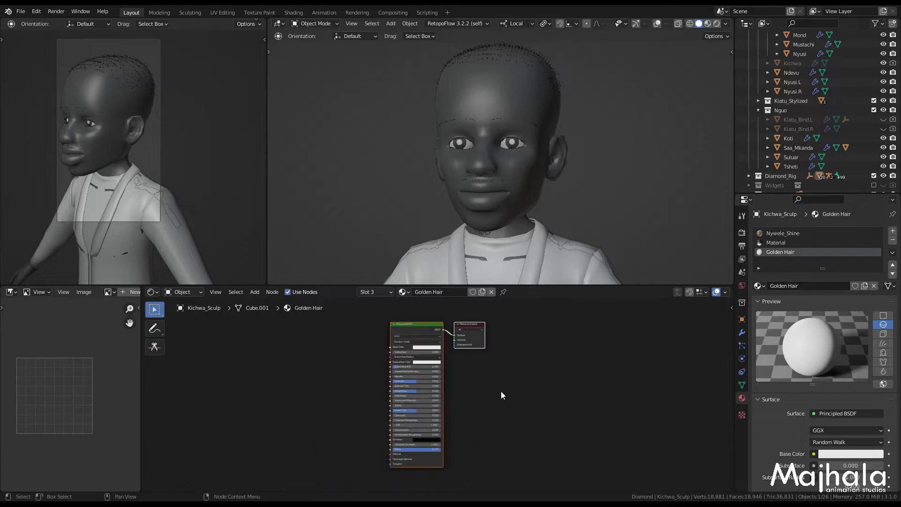
{"action": "middle_click_drag", "start_coordinate": [472, 378], "coordinate": [489, 374]}
{"action": "scroll", "coordinate": [489, 374], "scroll_direction": "up", "scroll_amount": 5}
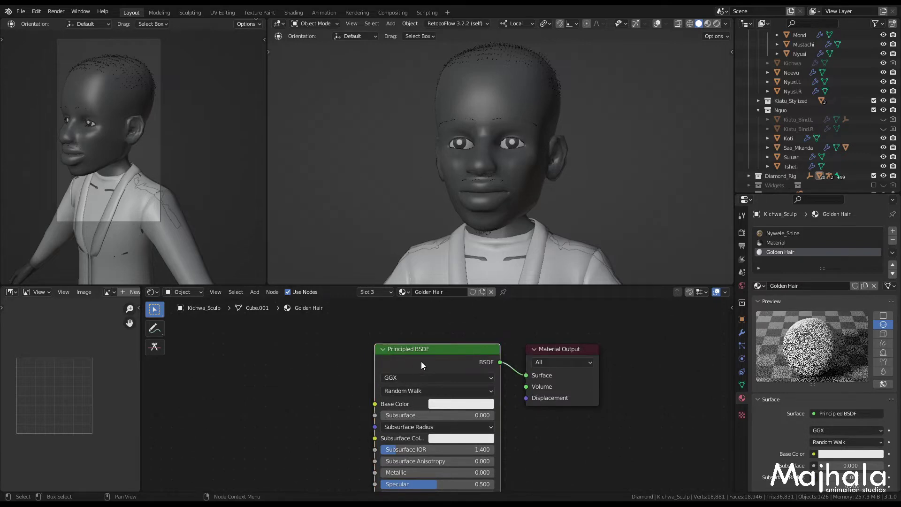
{"action": "key", "text": "x"}
Step: Add a Principled Hair BSDF node and connect its BSDF output to the Material Output's Surface input
{"action": "key", "text": "shift+a"}
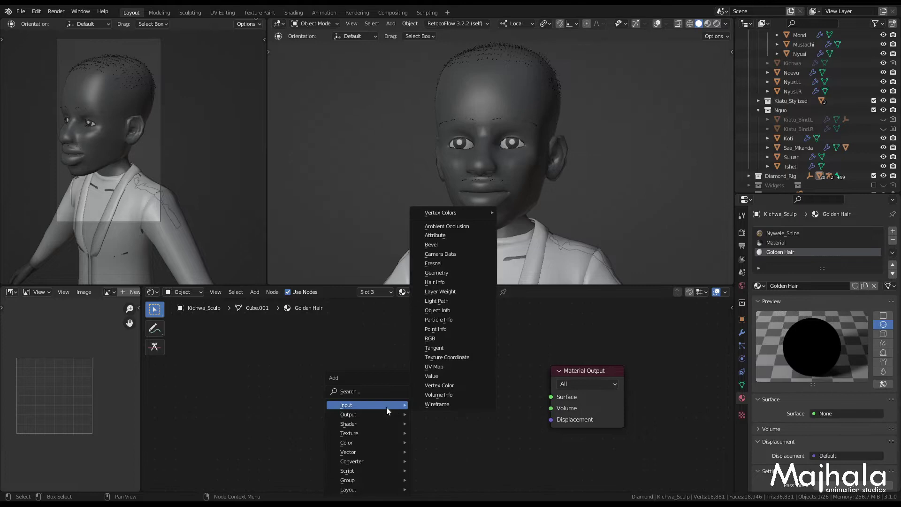
{"action": "mouse_move", "coordinate": [370, 424]}
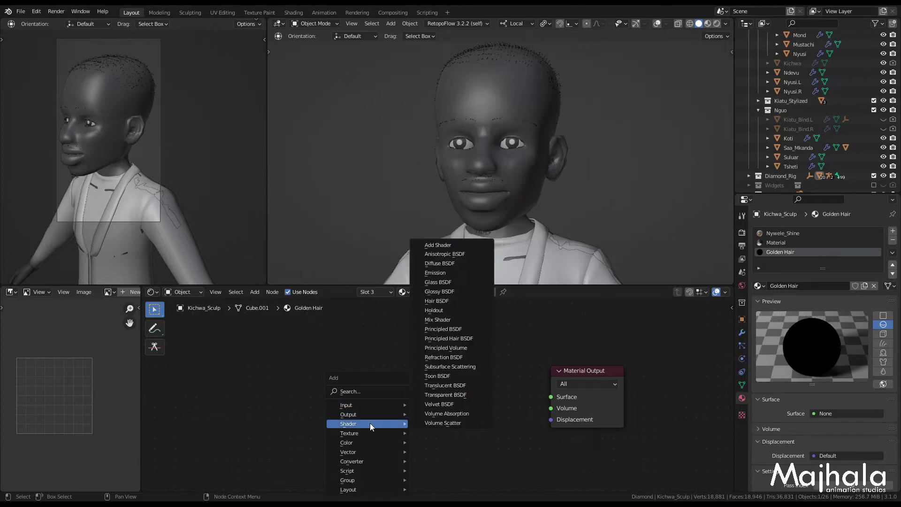
{"action": "left_click", "coordinate": [462, 339]}
{"action": "left_click", "coordinate": [352, 357]}
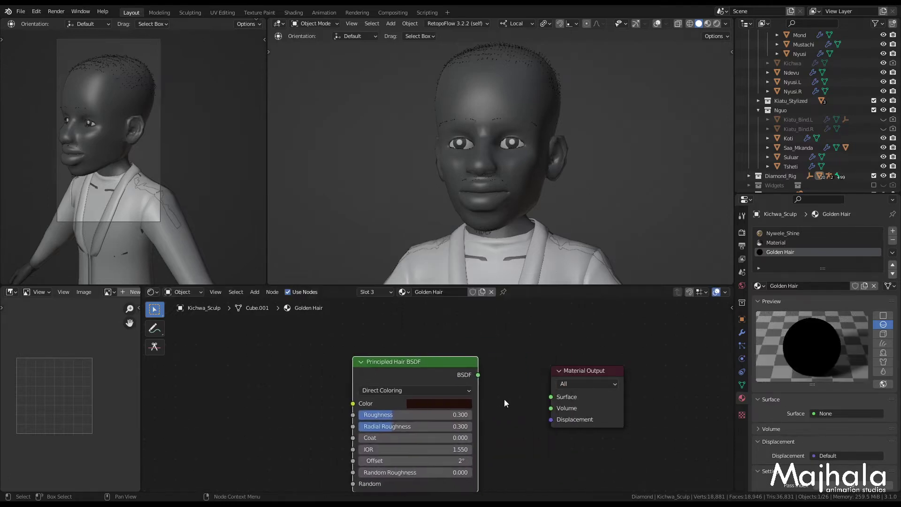
{"action": "middle_click_drag", "start_coordinate": [504, 399], "coordinate": [487, 379]}
{"action": "left_click_drag", "start_coordinate": [474, 360], "coordinate": [546, 382]}
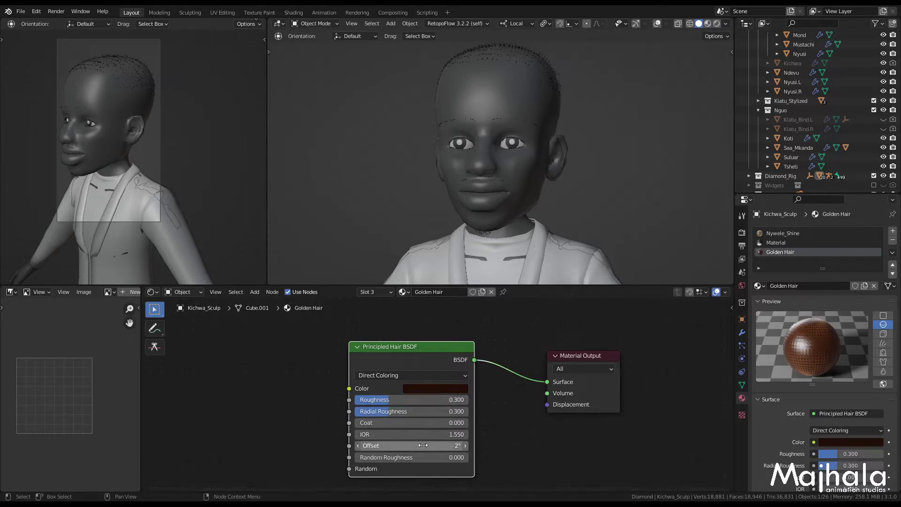
Step: Keep the hair shader on Direct Coloring and brighten its Color to a medium reddish brown
{"action": "left_click", "coordinate": [374, 375]}
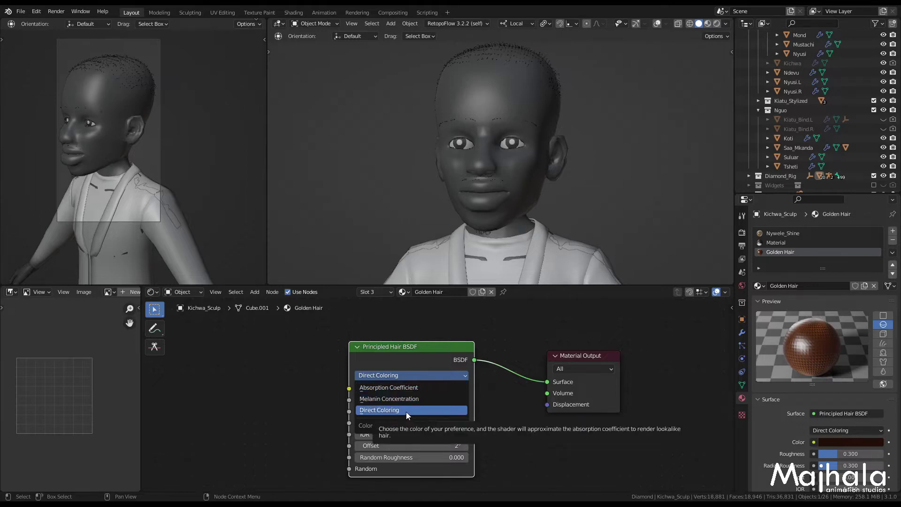
{"action": "left_click", "coordinate": [425, 408]}
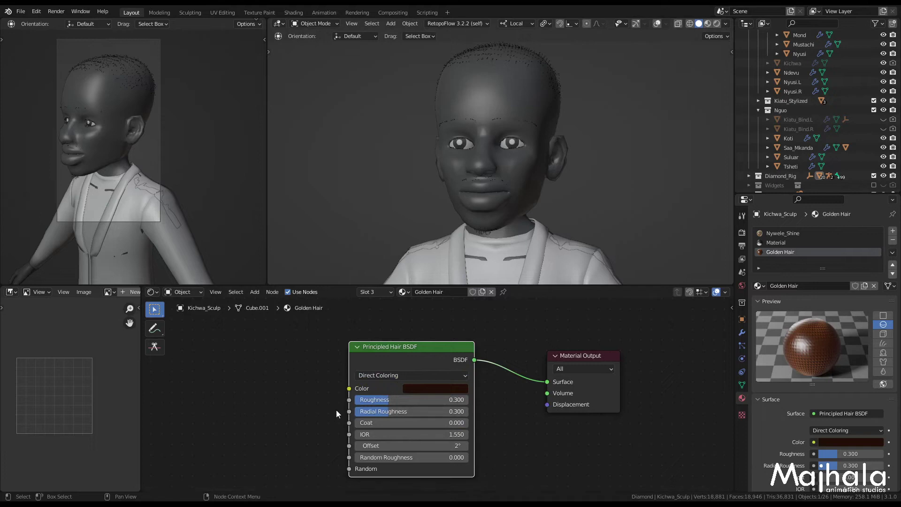
{"action": "scroll", "coordinate": [516, 408], "scroll_direction": "down", "scroll_amount": 2}
{"action": "scroll", "coordinate": [516, 409], "scroll_direction": "up", "scroll_amount": 2}
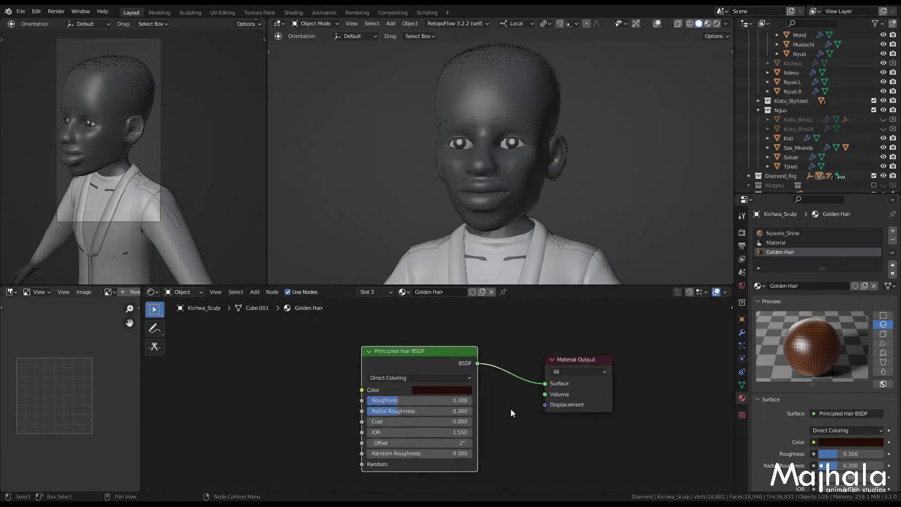
{"action": "scroll", "coordinate": [436, 399], "scroll_direction": "up", "scroll_amount": 2}
{"action": "left_click", "coordinate": [440, 382]}
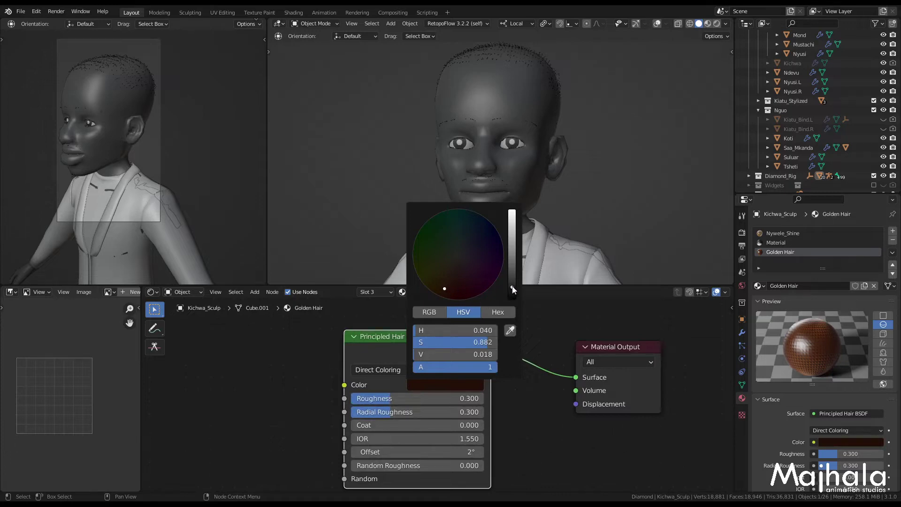
{"action": "scroll", "coordinate": [446, 291], "scroll_direction": "up", "scroll_amount": 3}
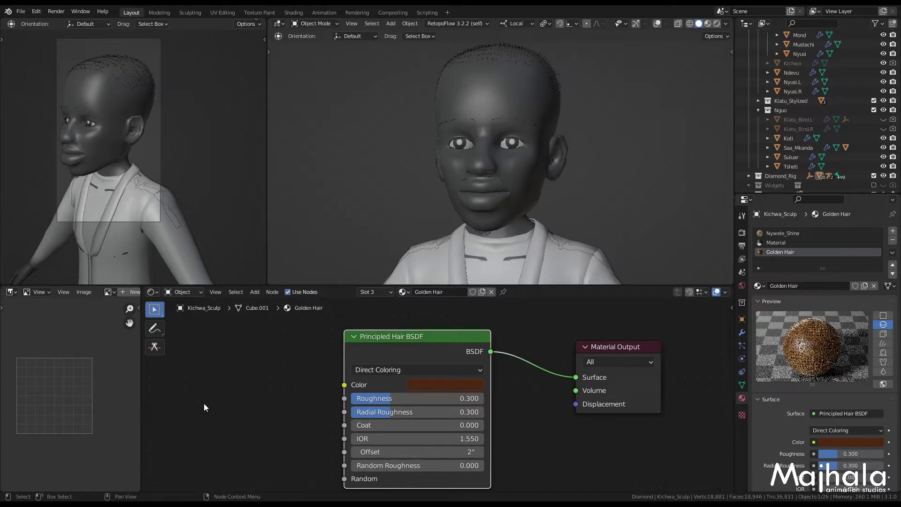
Step: Assign Golden Hair as the render material of the hair particle system
{"action": "left_click", "coordinate": [742, 346]}
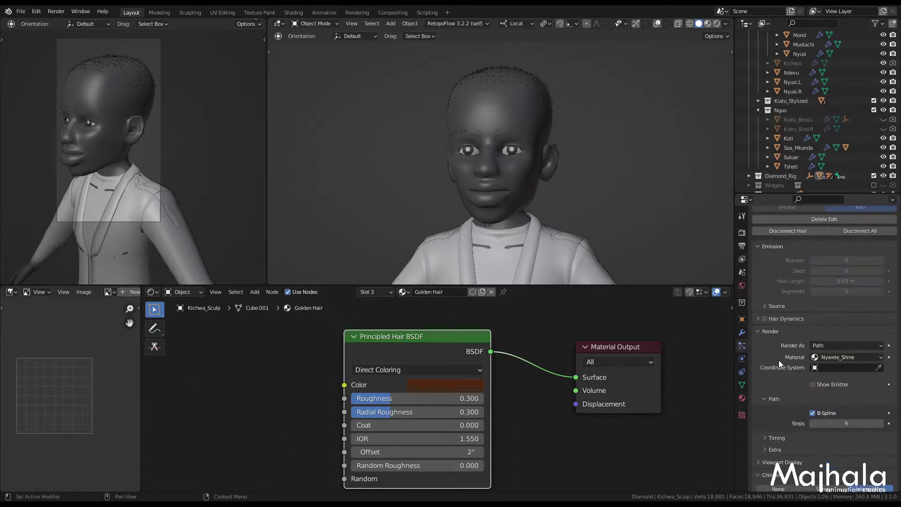
{"action": "left_click", "coordinate": [831, 356]}
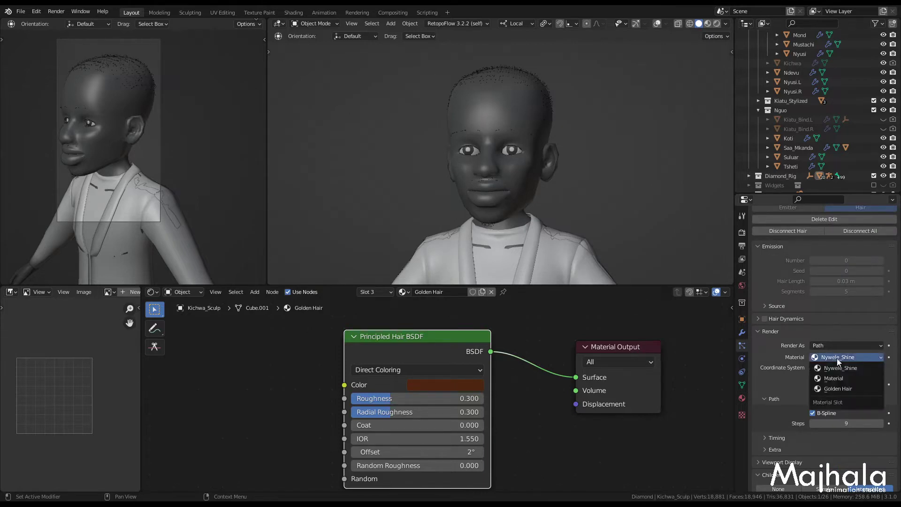
{"action": "left_click", "coordinate": [840, 389]}
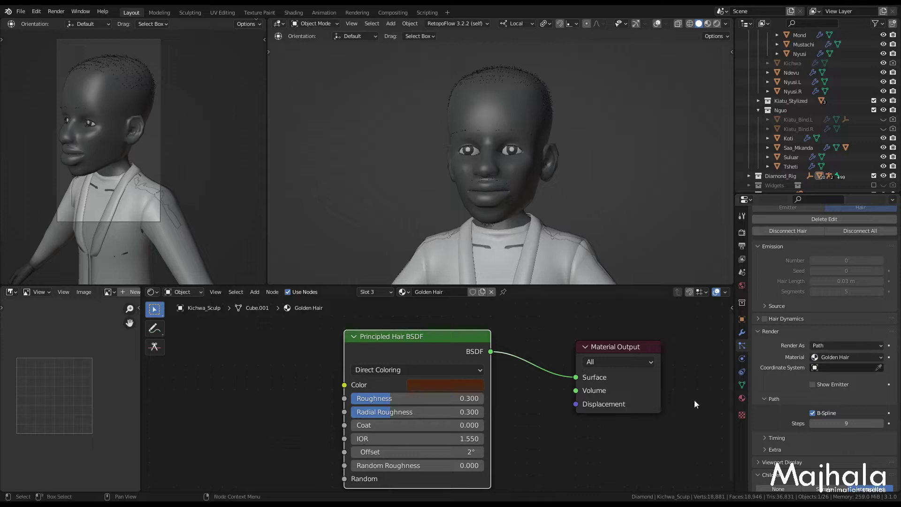
Step: Preview the Golden Hair material on the character in material preview and rendered viewport shading
{"action": "left_click", "coordinate": [707, 24]}
{"action": "left_click", "coordinate": [705, 37]}
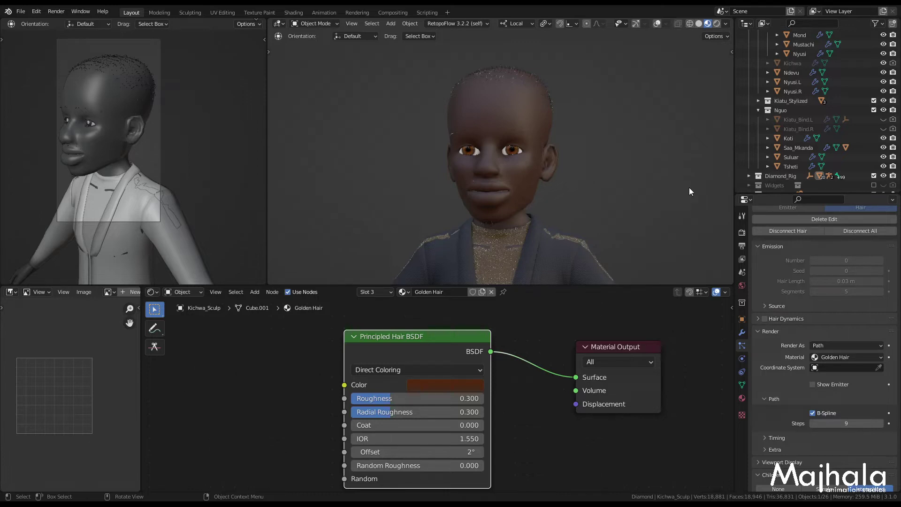
{"action": "scroll", "coordinate": [523, 378], "scroll_direction": "down", "scroll_amount": 2}
{"action": "scroll", "coordinate": [523, 378], "scroll_direction": "up", "scroll_amount": 2}
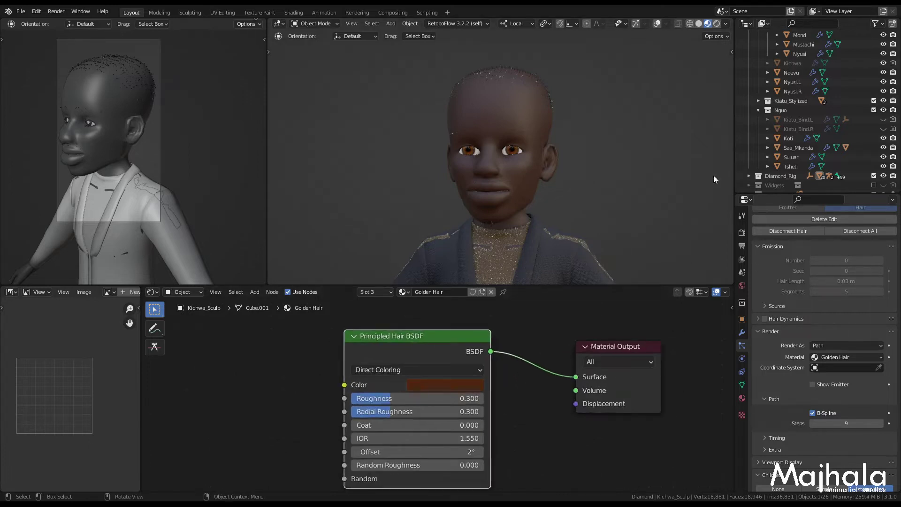
{"action": "key", "text": "z"}
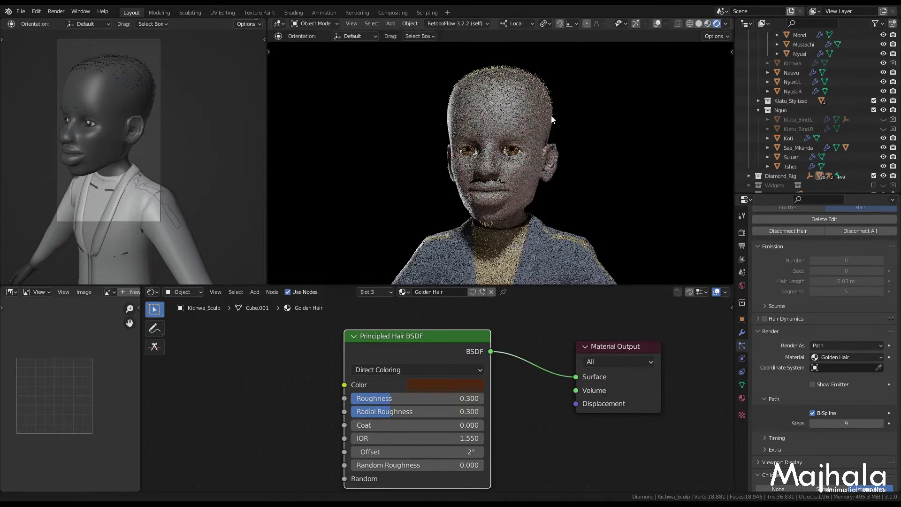
{"action": "middle_click_drag", "start_coordinate": [550, 115], "coordinate": [545, 136]}
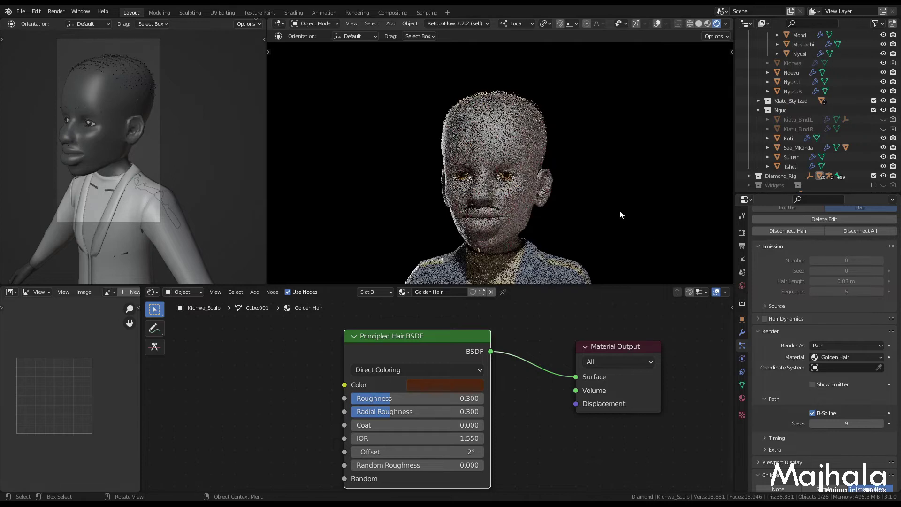
Step: Inspect the head in solid shading with overlays shown and hidden, and return the viewport to rendered shading
{"action": "left_click", "coordinate": [699, 23]}
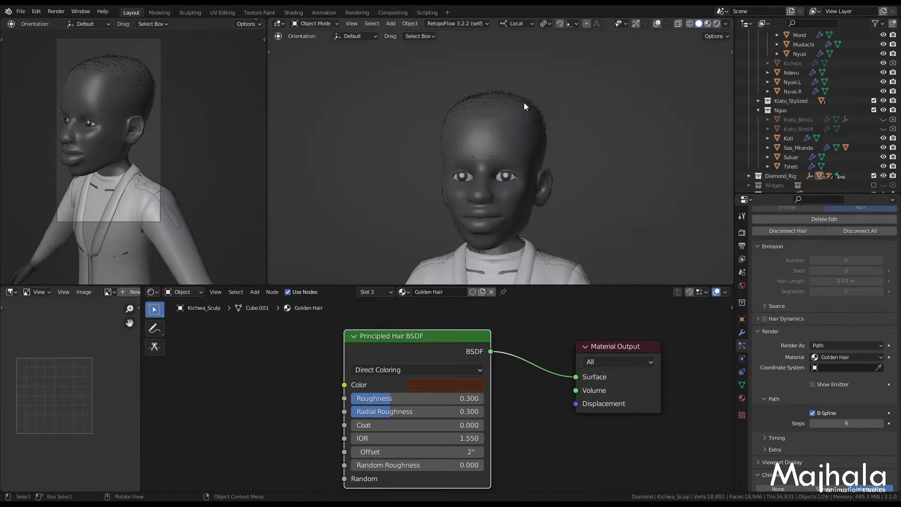
{"action": "left_click", "coordinate": [655, 23]}
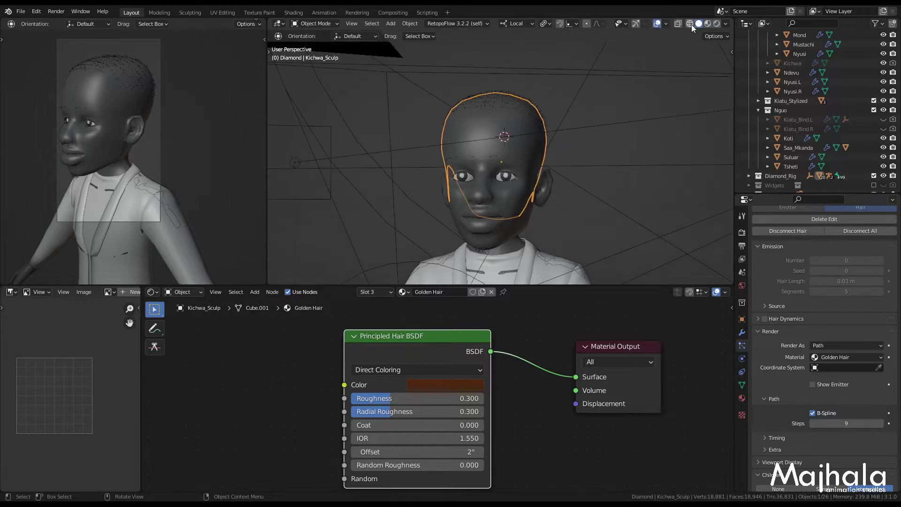
{"action": "left_click", "coordinate": [656, 24]}
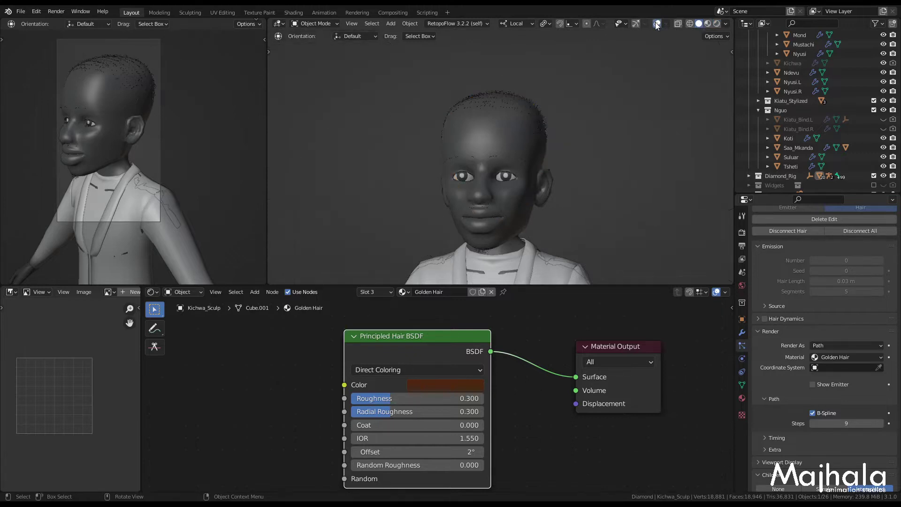
{"action": "left_click", "coordinate": [715, 24]}
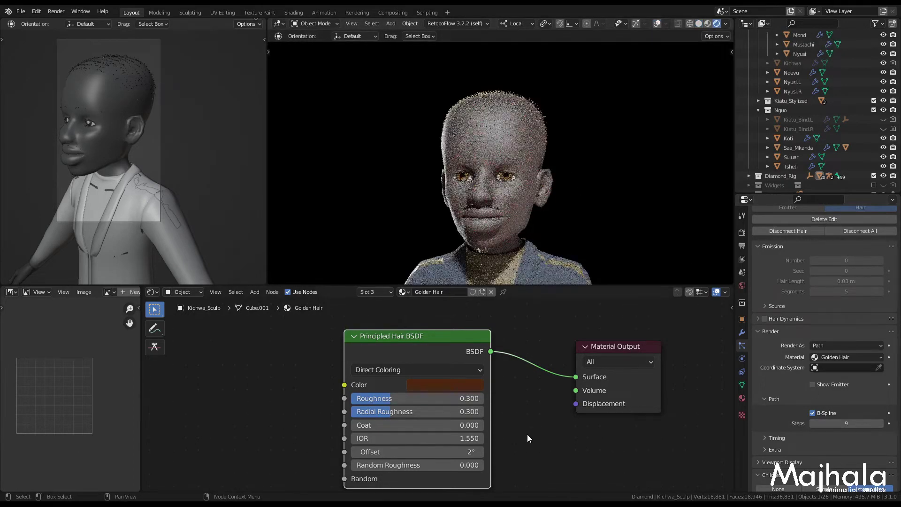
{"action": "scroll", "coordinate": [525, 427], "scroll_direction": "down", "scroll_amount": 2}
{"action": "scroll", "coordinate": [535, 437], "scroll_direction": "down", "scroll_amount": 1}
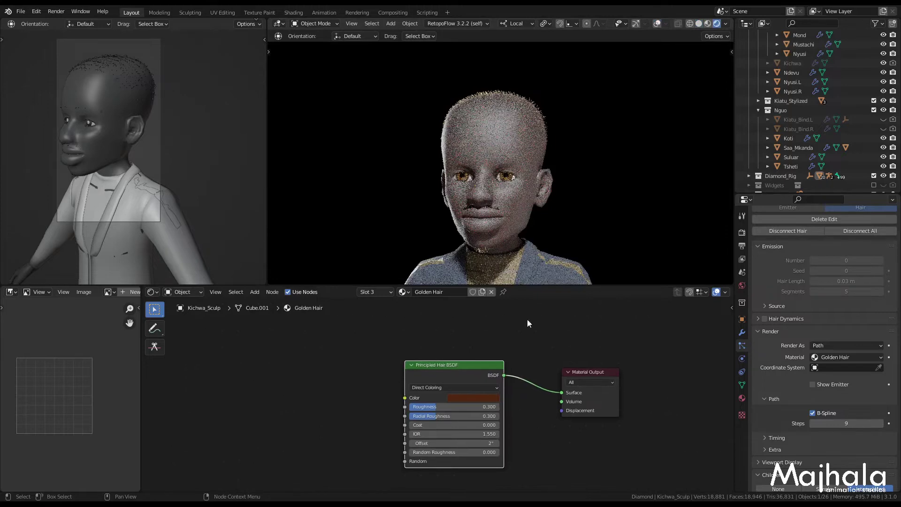
Step: Set the Principled Hair BSDF's Color to black
{"action": "scroll", "coordinate": [505, 191], "scroll_direction": "up", "scroll_amount": 3}
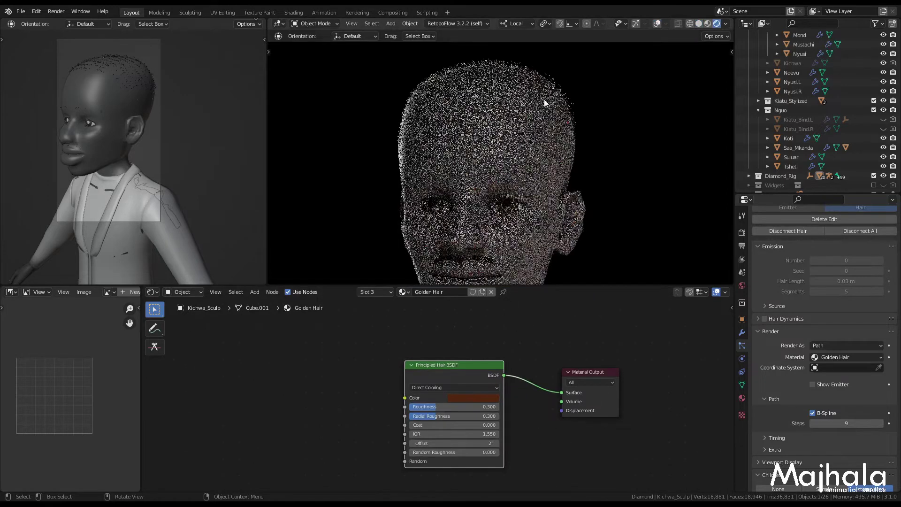
{"action": "scroll", "coordinate": [540, 108], "scroll_direction": "up", "scroll_amount": 2}
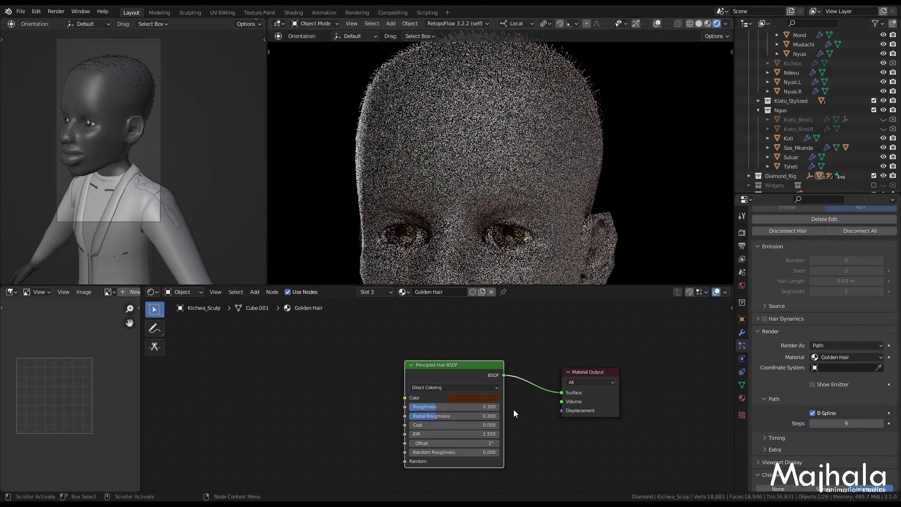
{"action": "scroll", "coordinate": [513, 409], "scroll_direction": "up", "scroll_amount": 2}
{"action": "scroll", "coordinate": [552, 407], "scroll_direction": "up", "scroll_amount": 1}
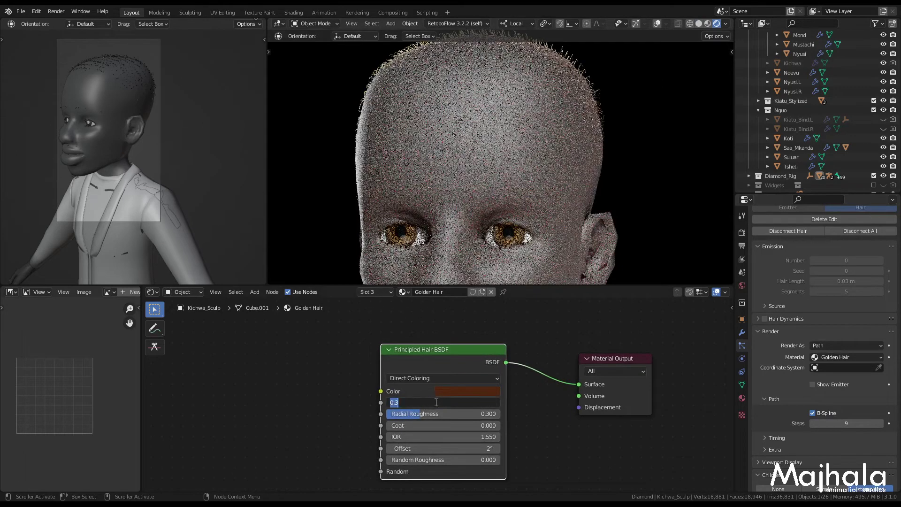
{"action": "left_click", "coordinate": [465, 392]}
{"action": "left_click_drag", "start_coordinate": [523, 300], "coordinate": [524, 319]}
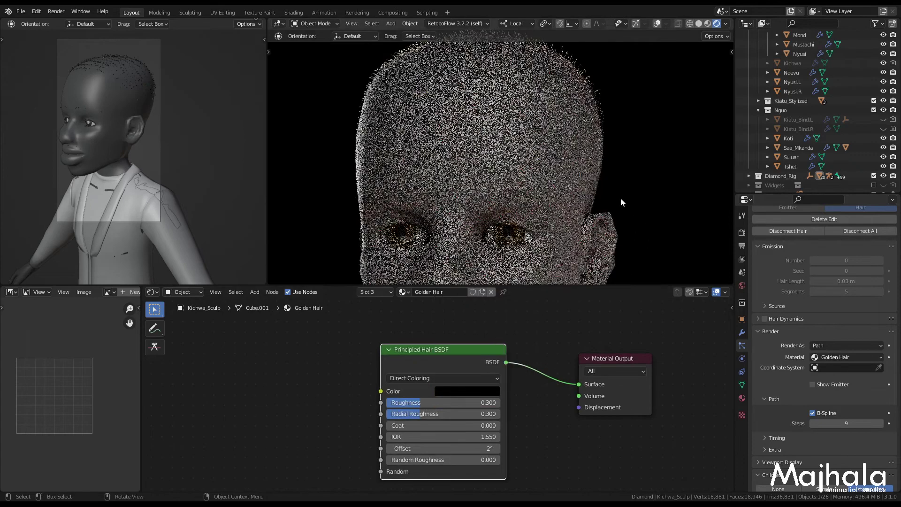
Step: Assign Golden Hair as the render material of the 360 Hair Style with fade particle system
{"action": "scroll", "coordinate": [621, 199], "scroll_direction": "down", "scroll_amount": 3}
{"action": "scroll", "coordinate": [621, 197], "scroll_direction": "down", "scroll_amount": 2}
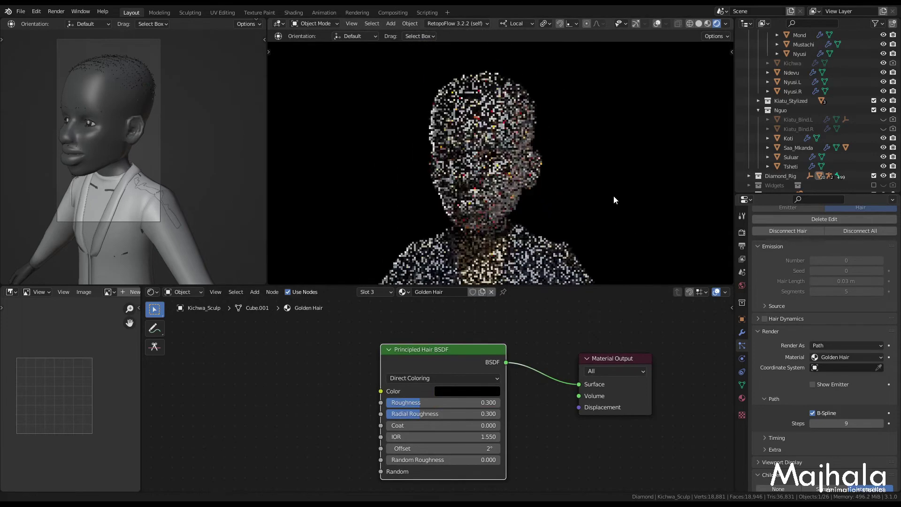
{"action": "scroll", "coordinate": [842, 383], "scroll_direction": "up", "scroll_amount": 4}
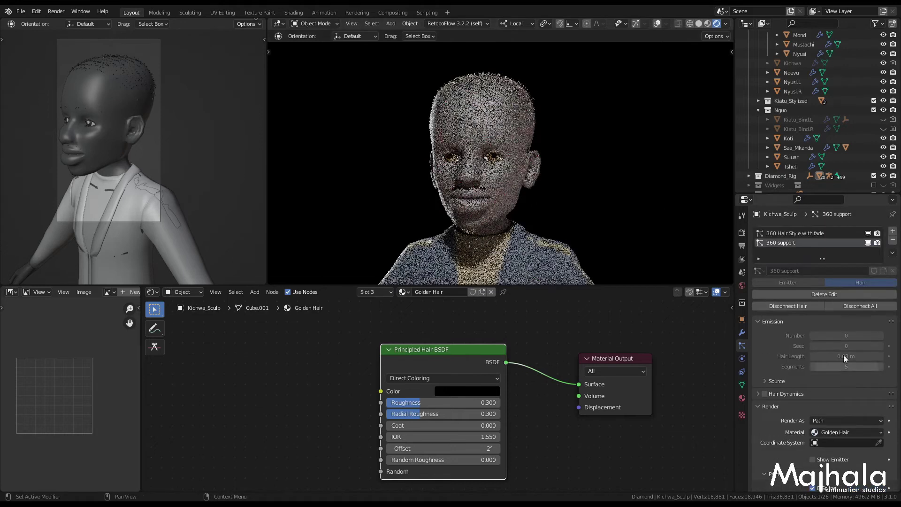
{"action": "left_click", "coordinate": [792, 233]}
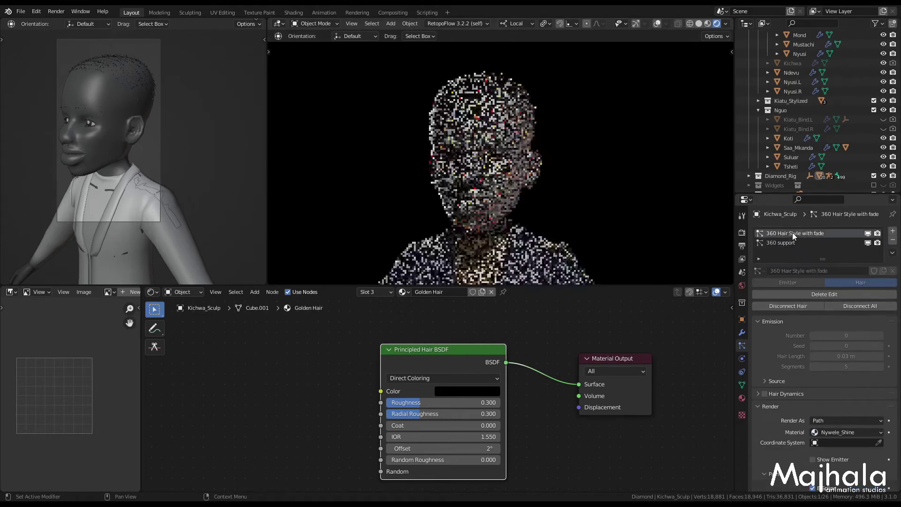
{"action": "left_click", "coordinate": [851, 432]}
{"action": "left_click", "coordinate": [838, 464]}
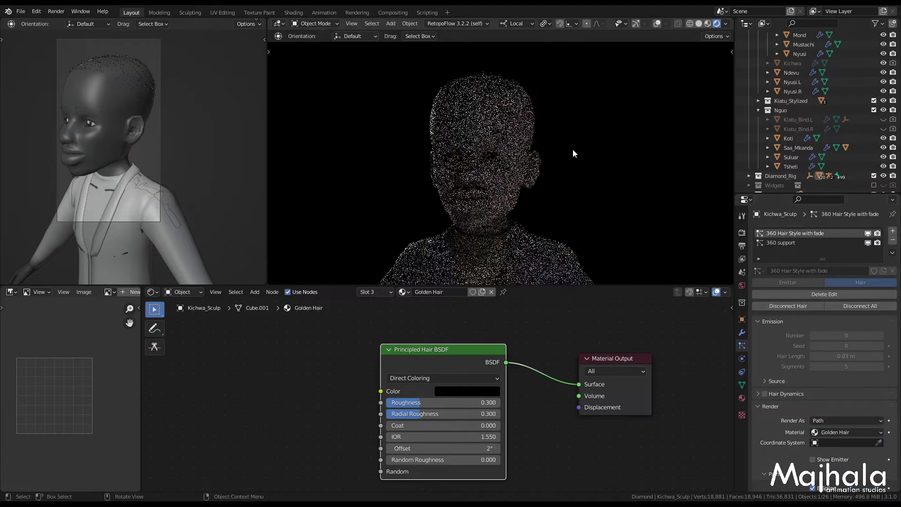
Step: Turn off Simplify in the render settings so the viewport shows the full child hair
{"action": "scroll", "coordinate": [503, 81], "scroll_direction": "up", "scroll_amount": 3}
{"action": "scroll", "coordinate": [503, 80], "scroll_direction": "up", "scroll_amount": 6}
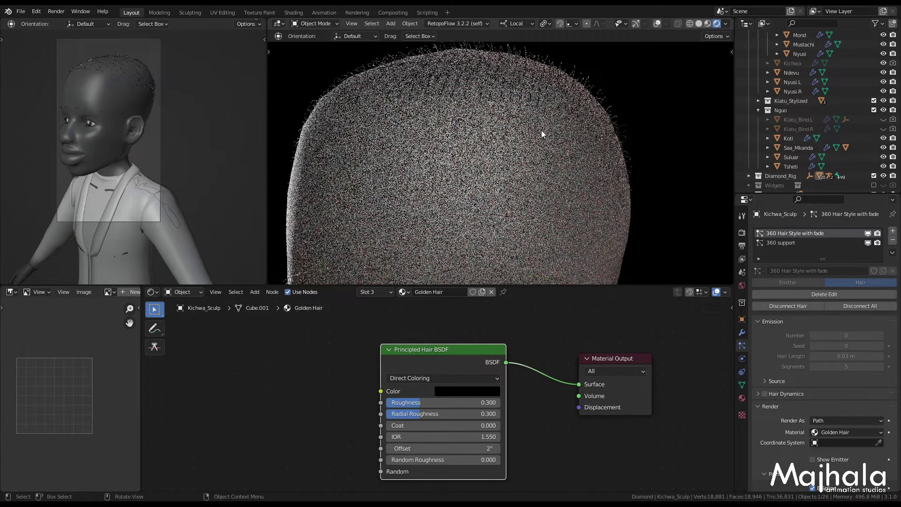
{"action": "scroll", "coordinate": [515, 129], "scroll_direction": "down", "scroll_amount": 5}
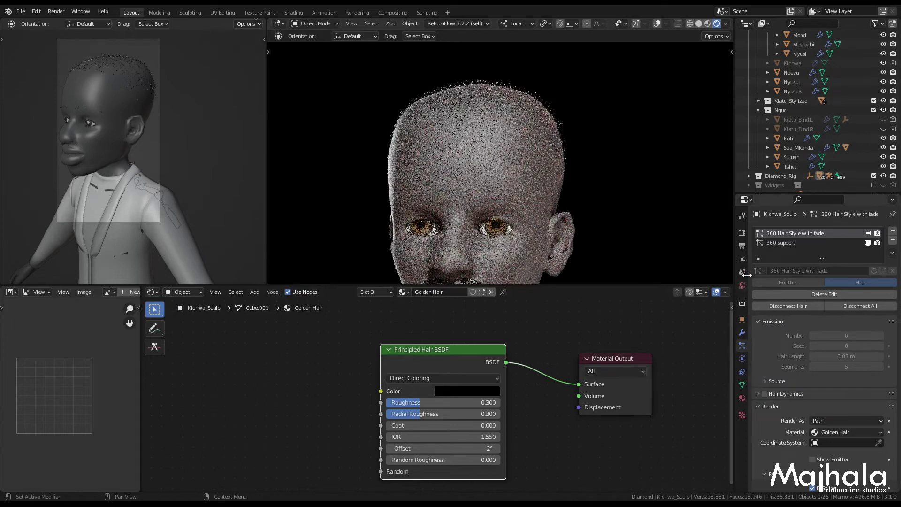
{"action": "left_click", "coordinate": [742, 232]}
{"action": "scroll", "coordinate": [809, 404], "scroll_direction": "down", "scroll_amount": 8}
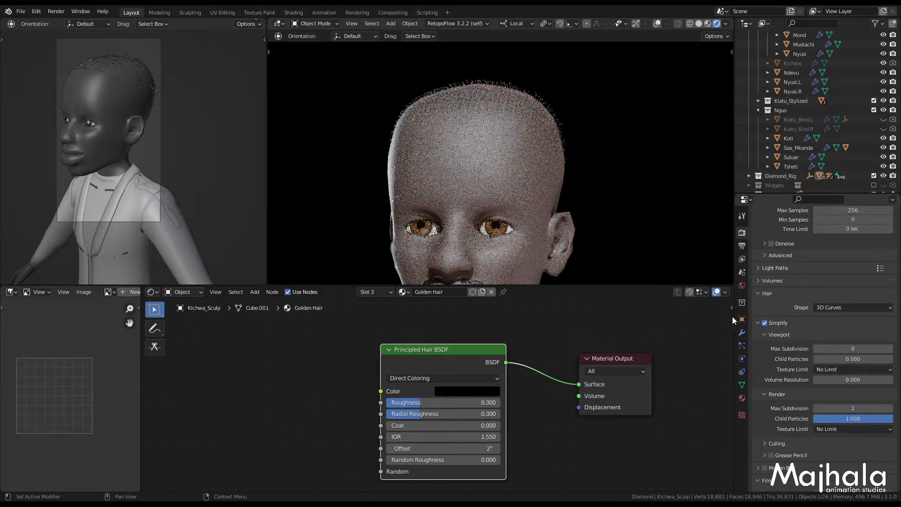
{"action": "key", "text": "ctrl+z"}
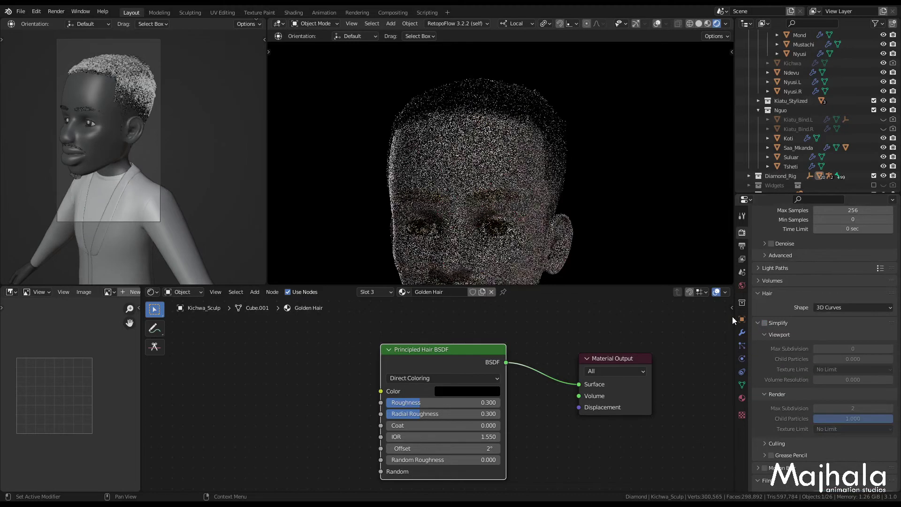
Step: Enable the Transparent film option for the render background
{"action": "middle_click_drag", "start_coordinate": [604, 210], "coordinate": [619, 190]}
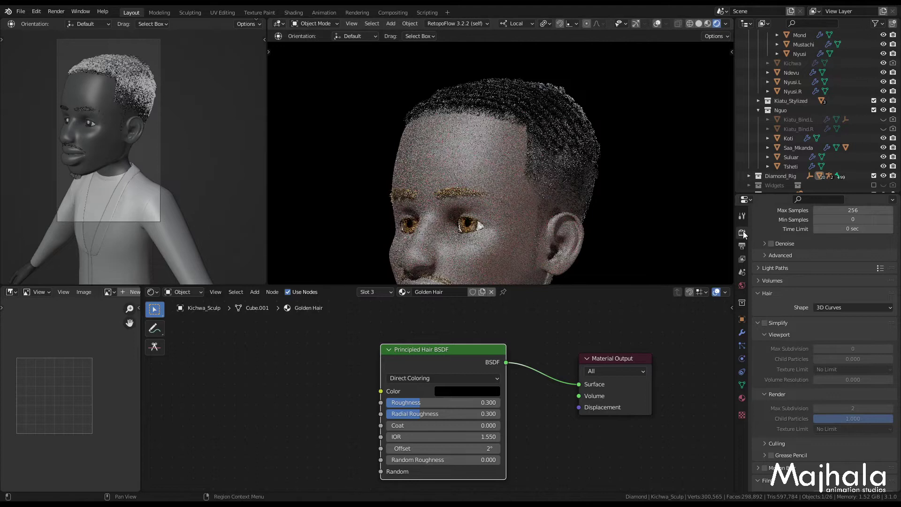
{"action": "scroll", "coordinate": [812, 420], "scroll_direction": "down", "scroll_amount": 5}
{"action": "scroll", "coordinate": [800, 432], "scroll_direction": "down", "scroll_amount": 3}
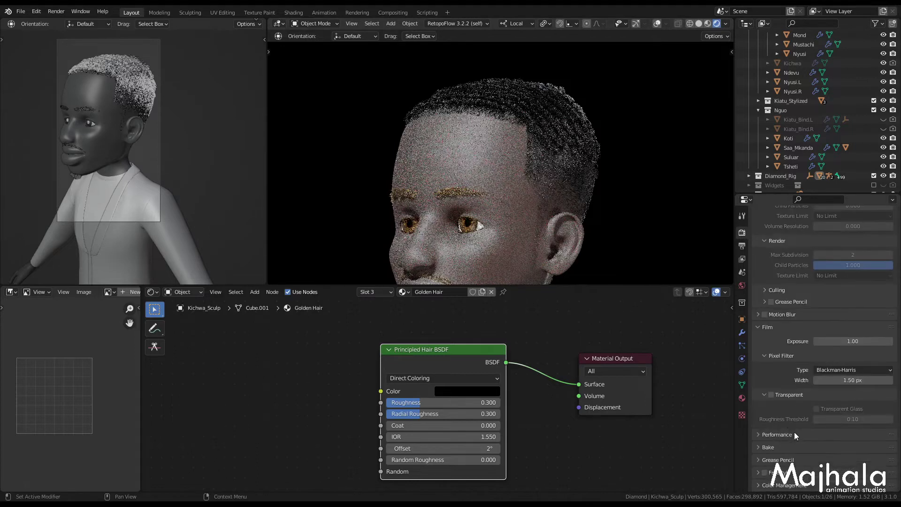
{"action": "left_click", "coordinate": [771, 395]}
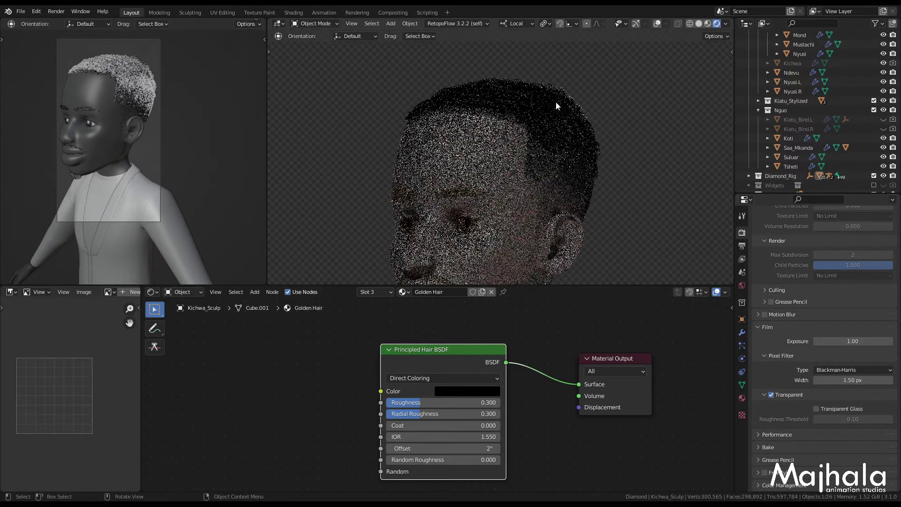
Step: Examine the rendered hair from the front and side, and review the Hair and Sampling render settings
{"action": "scroll", "coordinate": [556, 102], "scroll_direction": "up", "scroll_amount": 1}
{"action": "scroll", "coordinate": [581, 121], "scroll_direction": "up", "scroll_amount": 2}
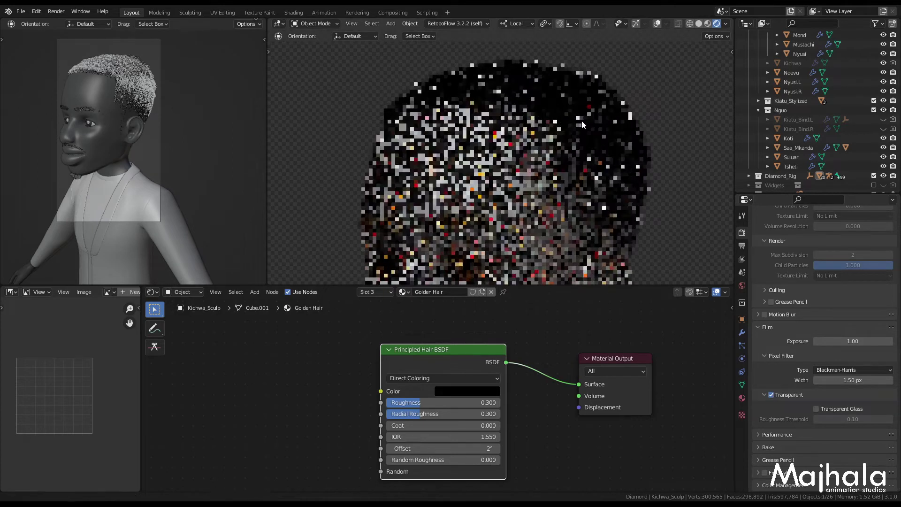
{"action": "scroll", "coordinate": [610, 149], "scroll_direction": "down", "scroll_amount": 2}
{"action": "scroll", "coordinate": [590, 130], "scroll_direction": "down", "scroll_amount": 1}
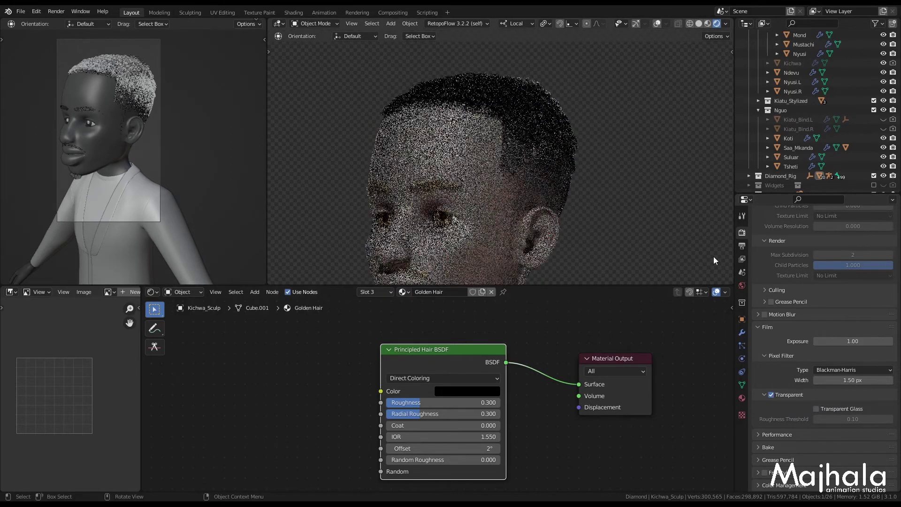
{"action": "scroll", "coordinate": [795, 308], "scroll_direction": "up", "scroll_amount": 8}
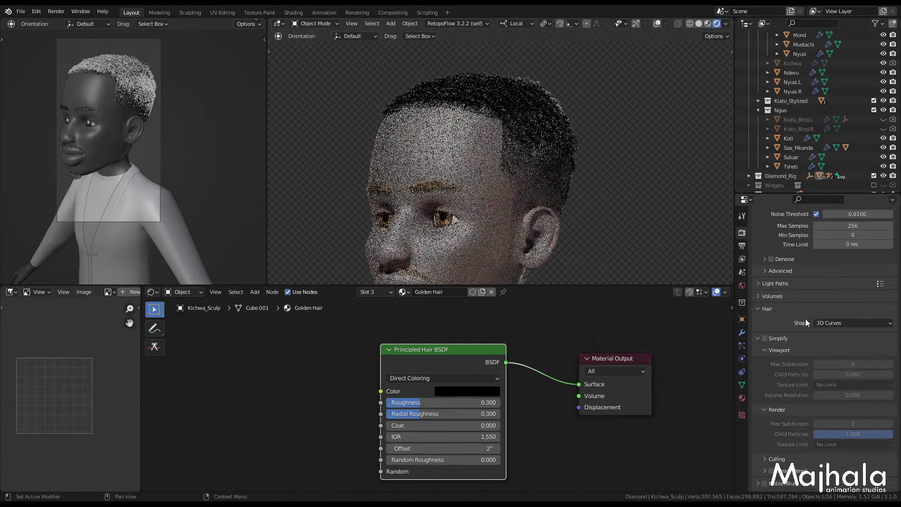
{"action": "scroll", "coordinate": [847, 380], "scroll_direction": "up", "scroll_amount": 5}
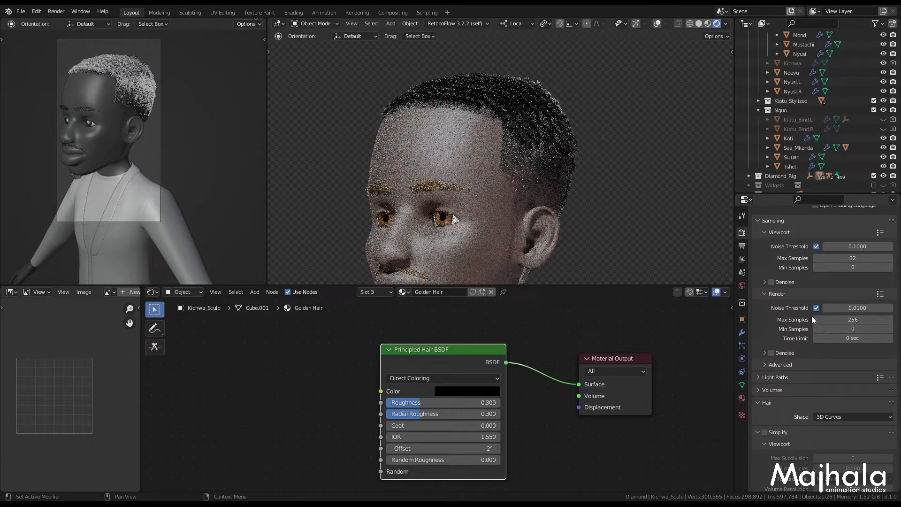
{"action": "middle_click_drag", "start_coordinate": [668, 157], "coordinate": [623, 164]}
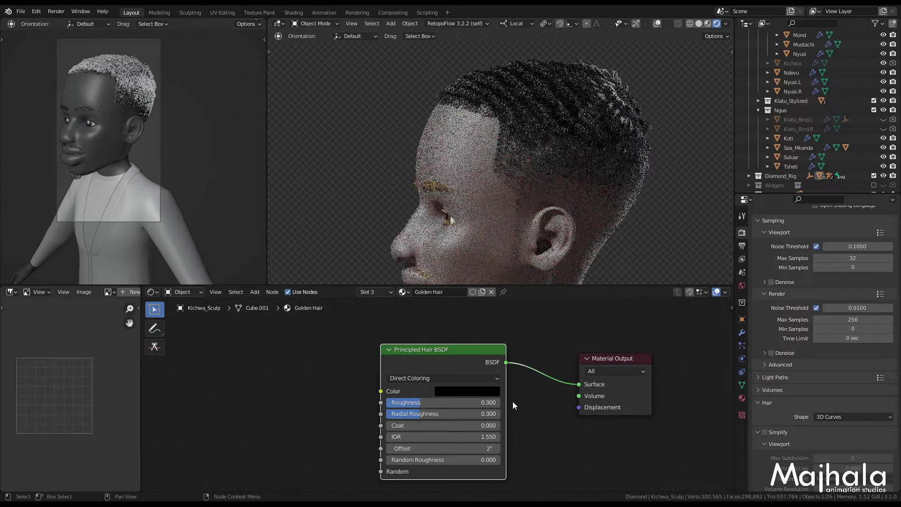
Step: Set the hair shader's Color to a dark gold of about hue 0.100, saturation 0.931 and value 0.053
{"action": "scroll", "coordinate": [462, 422], "scroll_direction": "up", "scroll_amount": 2}
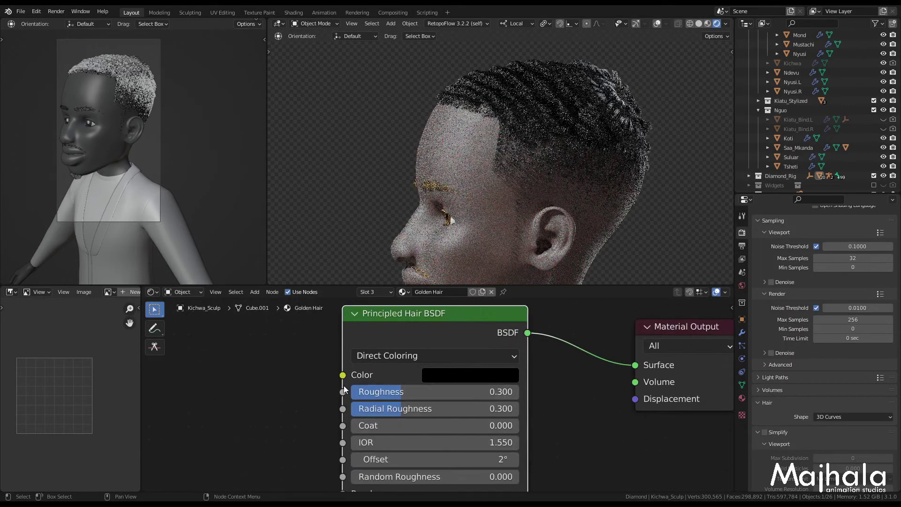
{"action": "left_click", "coordinate": [475, 378]}
{"action": "left_click_drag", "start_coordinate": [557, 271], "coordinate": [554, 248]}
{"action": "left_click_drag", "start_coordinate": [463, 246], "coordinate": [452, 244]}
{"action": "left_click_drag", "start_coordinate": [557, 251], "coordinate": [555, 246]}
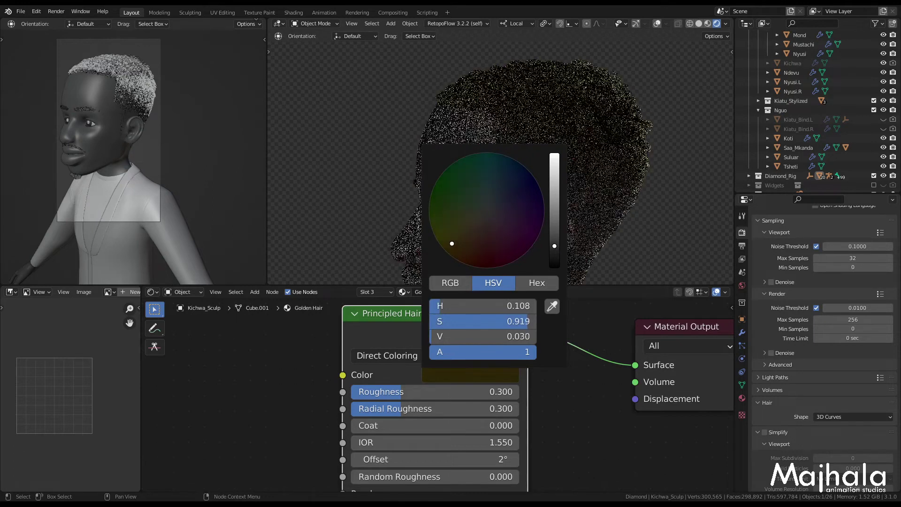
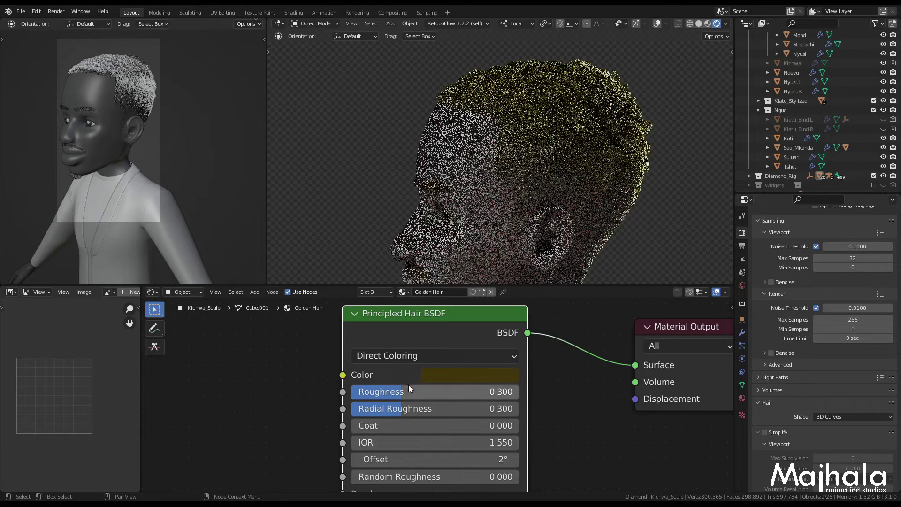
{"action": "left_click", "coordinate": [446, 376]}
{"action": "left_click_drag", "start_coordinate": [453, 244], "coordinate": [450, 242]}
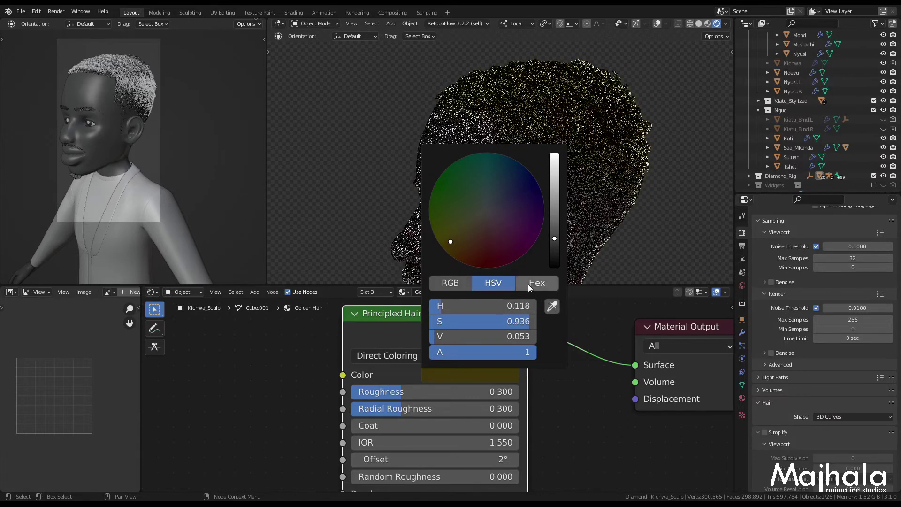
{"action": "left_click_drag", "start_coordinate": [450, 243], "coordinate": [455, 245]}
Step: Show Gold.jfif in the image editor and replace it with Dull Gold.png, framing the colour codes in the image
{"action": "left_click", "coordinate": [106, 293]}
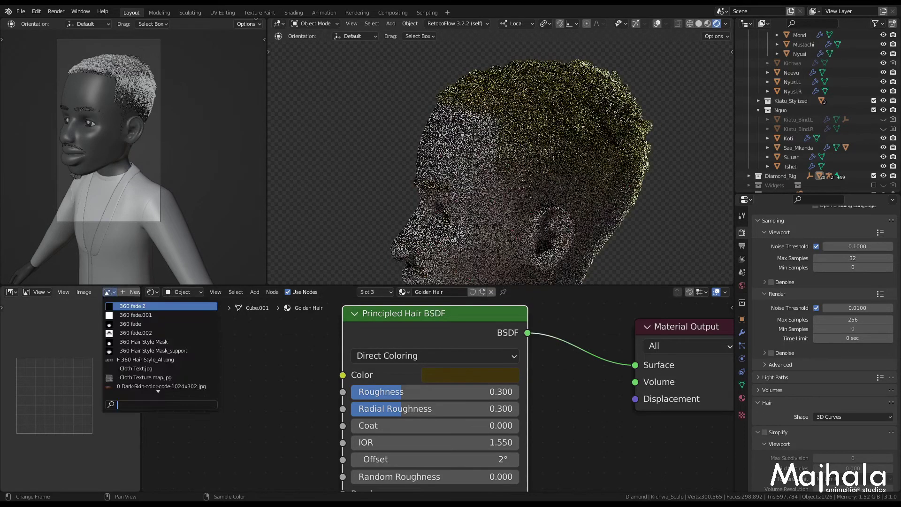
{"action": "scroll", "coordinate": [122, 358], "scroll_direction": "down", "scroll_amount": 3}
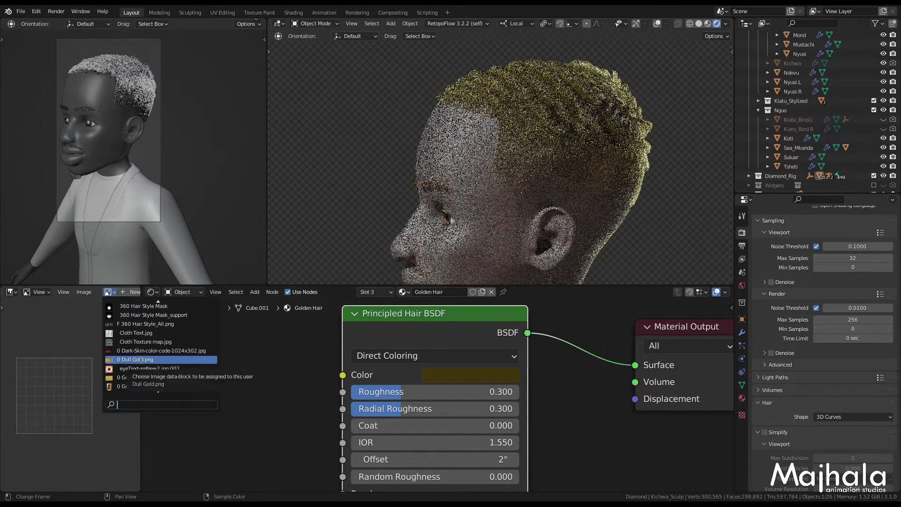
{"action": "left_click", "coordinate": [139, 377]}
{"action": "scroll", "coordinate": [77, 396], "scroll_direction": "down", "scroll_amount": 3}
{"action": "scroll", "coordinate": [81, 400], "scroll_direction": "up", "scroll_amount": 3}
{"action": "left_click", "coordinate": [109, 293]}
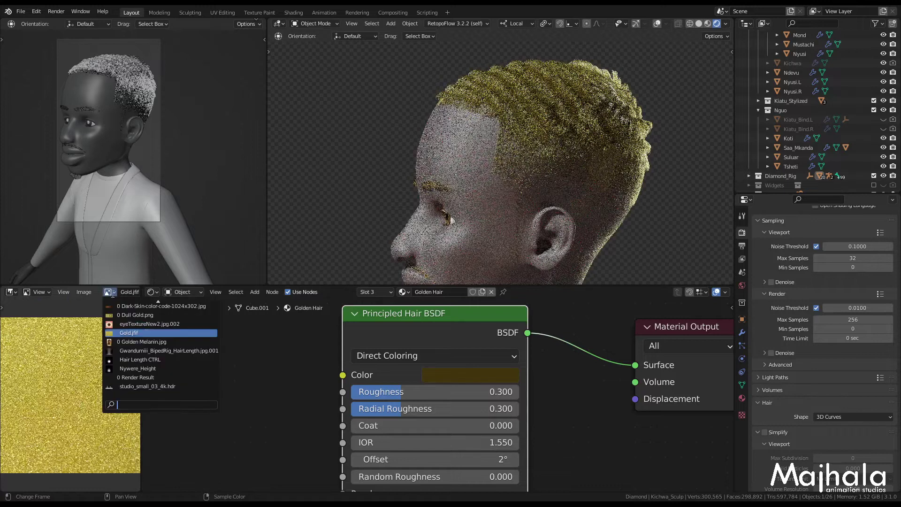
{"action": "left_click", "coordinate": [140, 315]}
{"action": "scroll", "coordinate": [23, 421], "scroll_direction": "up", "scroll_amount": 2}
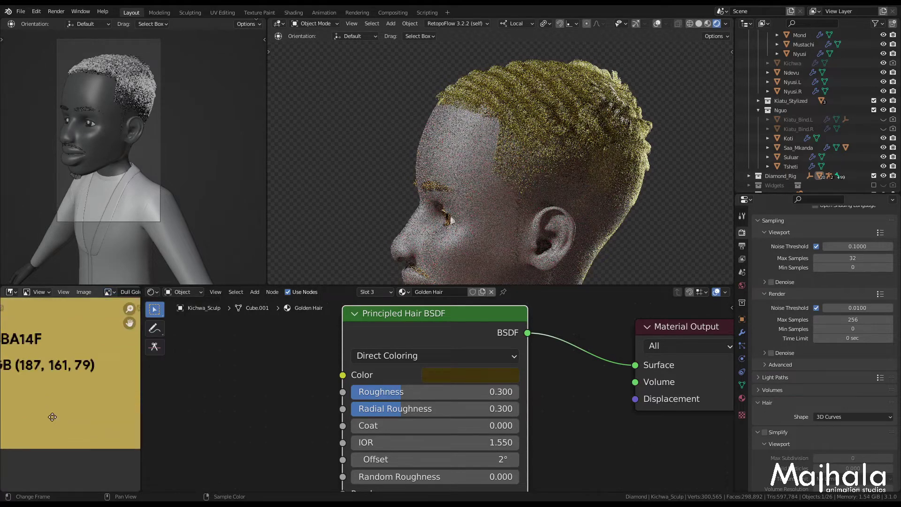
Step: Set the Principled Hair BSDF's Color to the hex value #BBA14F
{"action": "left_click", "coordinate": [439, 374]}
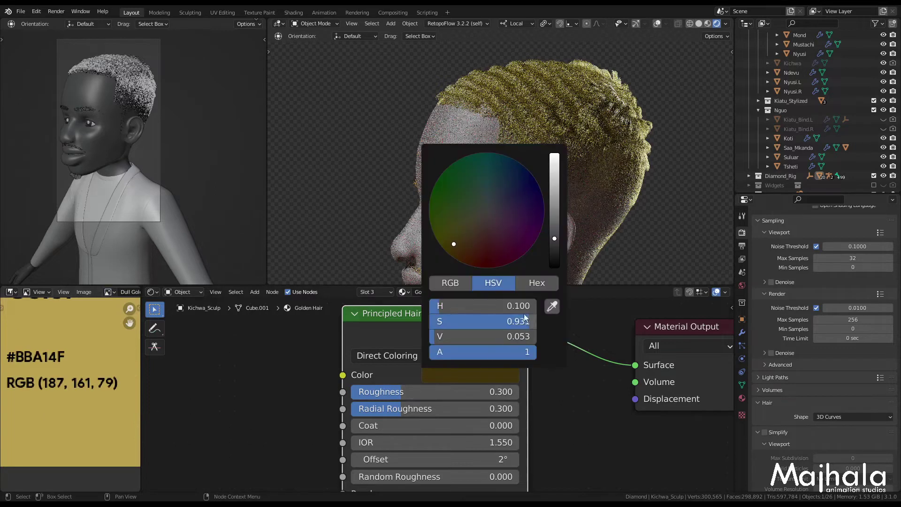
{"action": "left_click", "coordinate": [536, 284]}
{"action": "left_click", "coordinate": [491, 308]}
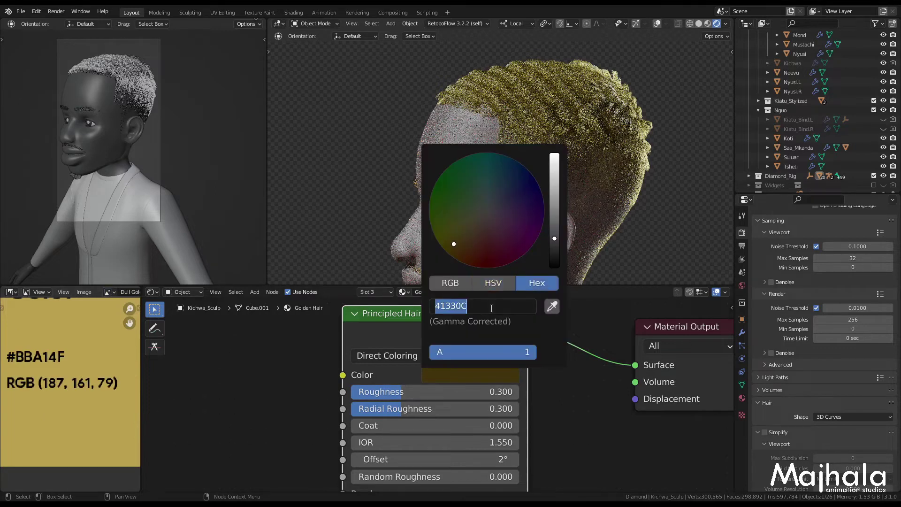
{"action": "type", "text": "#"}
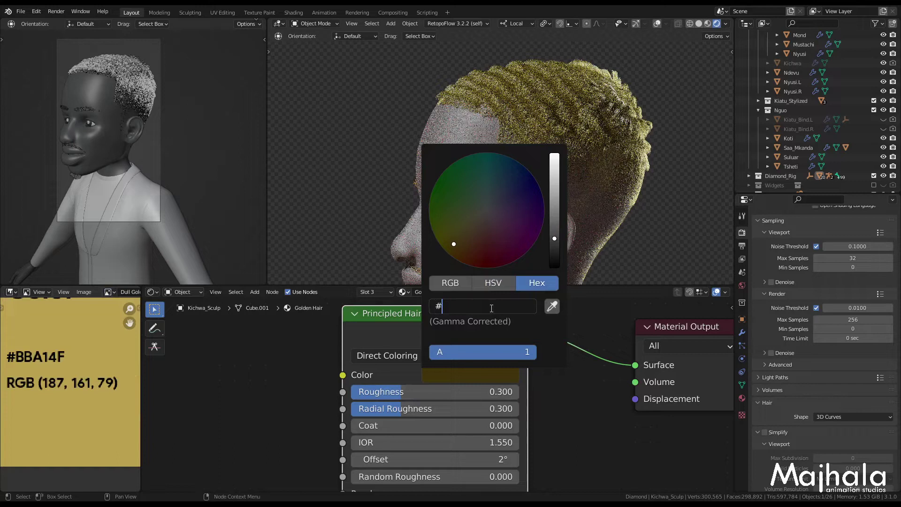
{"action": "type", "text": "BBA14F"}
{"action": "key", "text": "Return"}
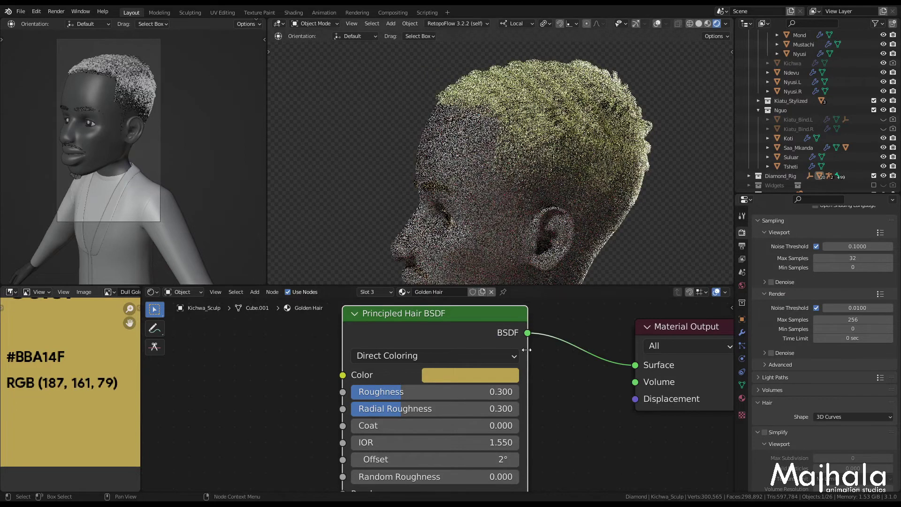
Step: Lower the brightness of the hair shader's Color to a darker, muted gold
{"action": "scroll", "coordinate": [556, 385], "scroll_direction": "down", "scroll_amount": 4}
{"action": "scroll", "coordinate": [561, 401], "scroll_direction": "right", "scroll_amount": 1, "text": "ctrl"}
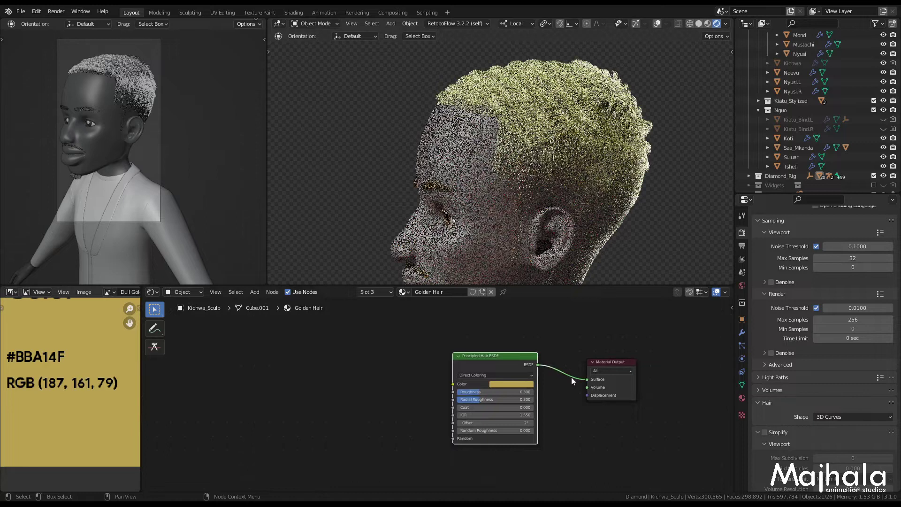
{"action": "scroll", "coordinate": [571, 376], "scroll_direction": "up", "scroll_amount": 2}
{"action": "left_click", "coordinate": [516, 377]}
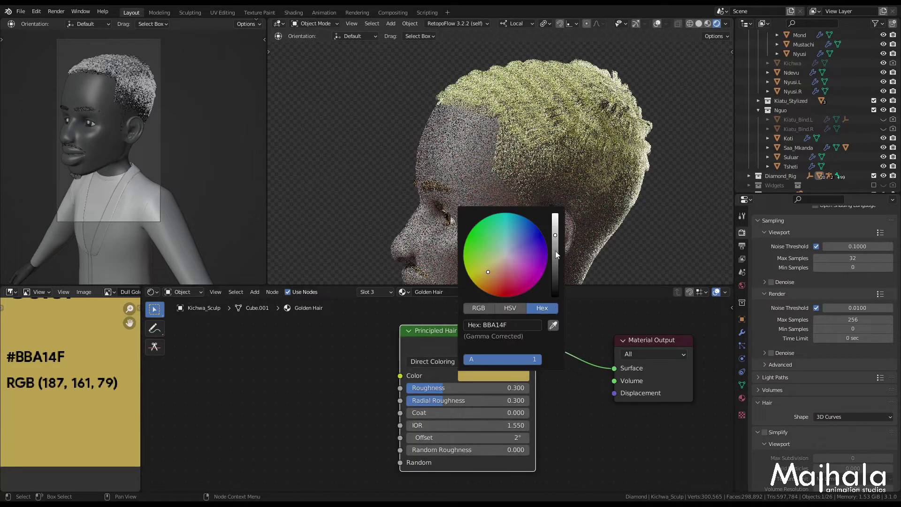
{"action": "left_click_drag", "start_coordinate": [555, 235], "coordinate": [555, 260]}
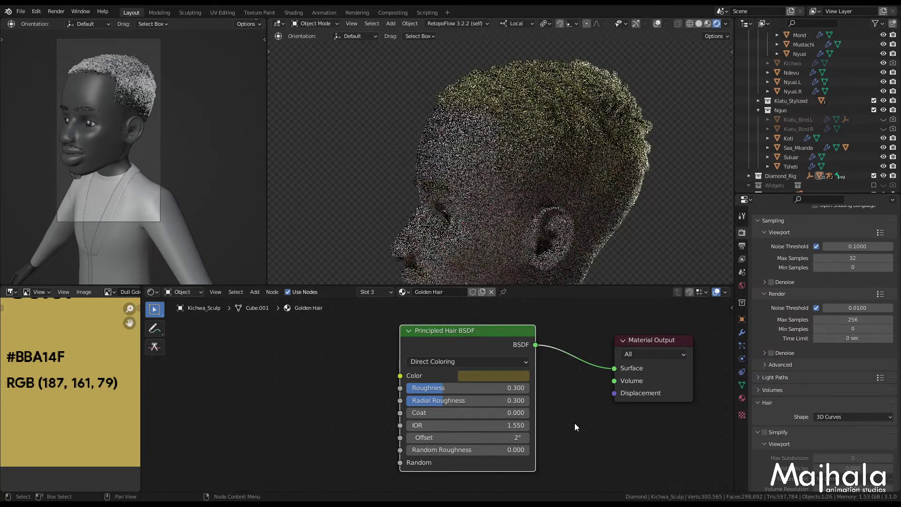
Step: Set the Principled Hair BSDF's Roughness to 0.1
{"action": "middle_click_drag", "start_coordinate": [575, 423], "coordinate": [579, 405]}
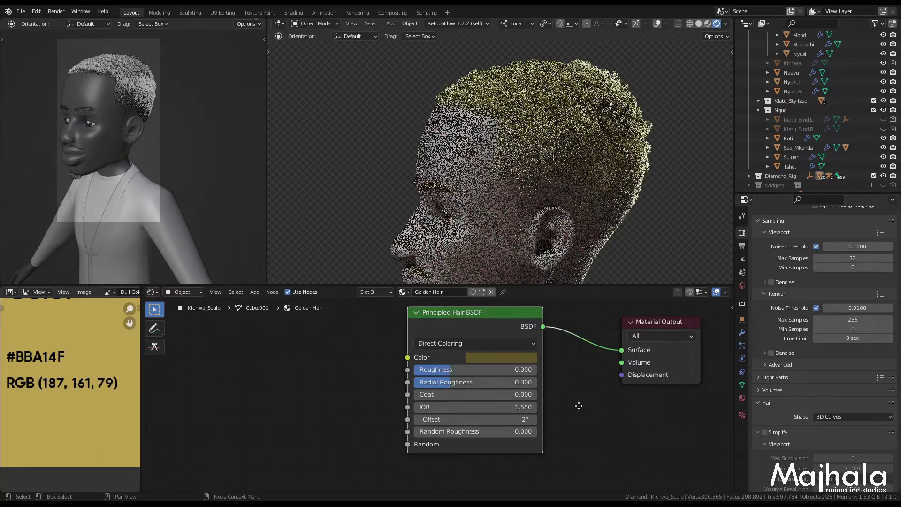
{"action": "scroll", "coordinate": [454, 394], "scroll_direction": "up", "scroll_amount": 2}
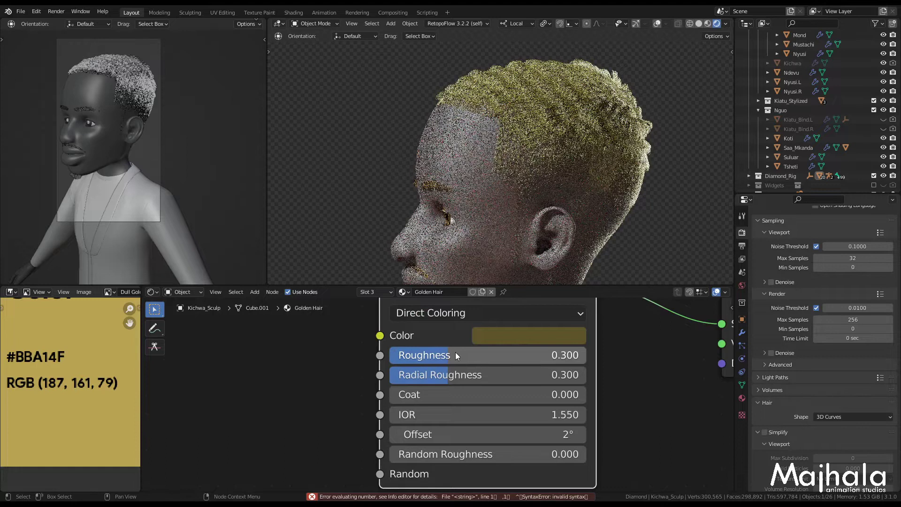
{"action": "left_click", "coordinate": [455, 353]}
{"action": "type", "text": "."}
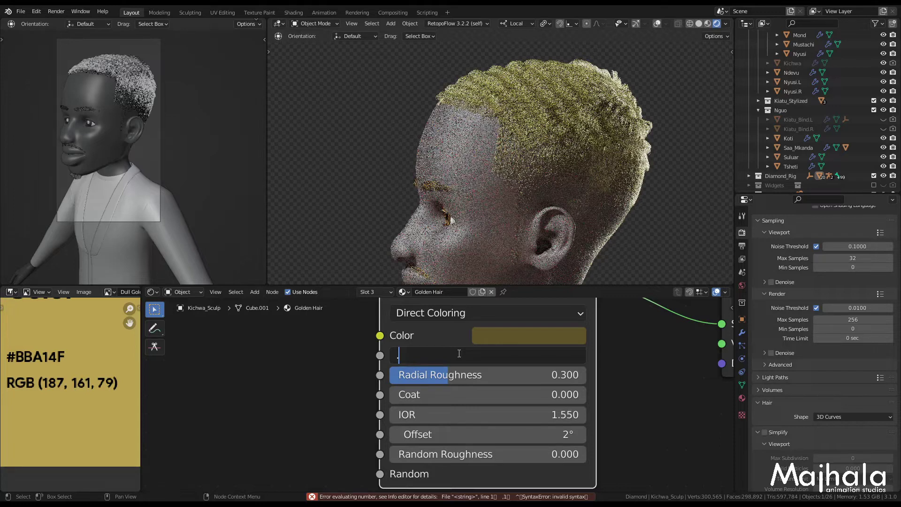
{"action": "type", "text": "1"}
{"action": "key", "text": "Return"}
{"action": "scroll", "coordinate": [584, 389], "scroll_direction": "down", "scroll_amount": 4}
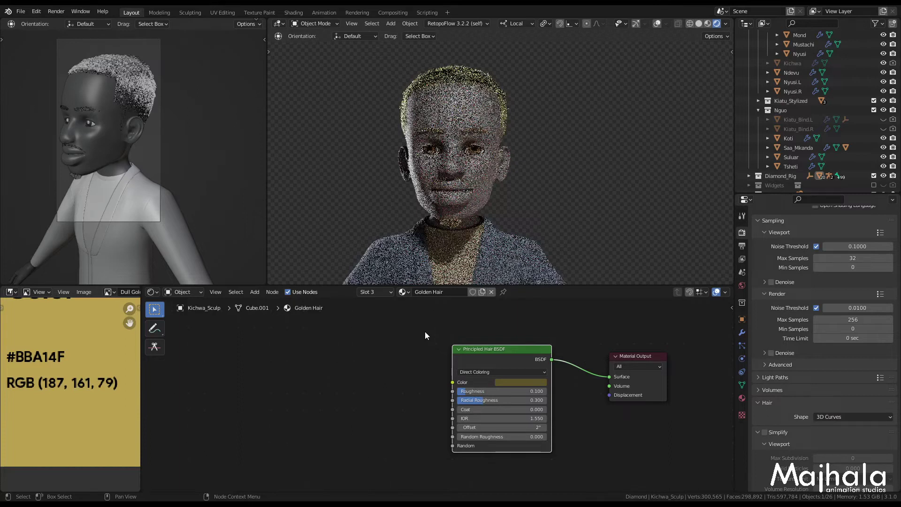
{"action": "scroll", "coordinate": [424, 331], "scroll_direction": "up", "scroll_amount": 2}
{"action": "left_click", "coordinate": [469, 376]}
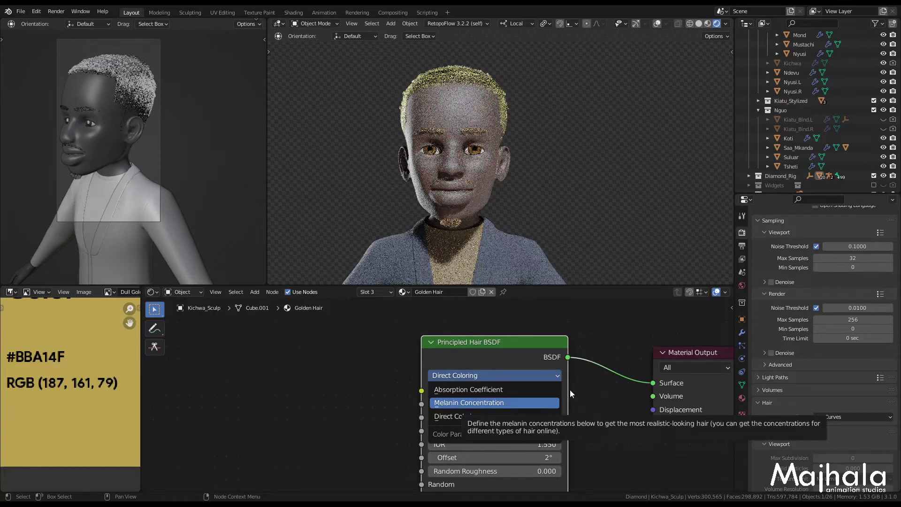
Step: Set the Material Output node's render target to Eevee
{"action": "left_click_drag", "start_coordinate": [667, 444], "coordinate": [545, 382]}
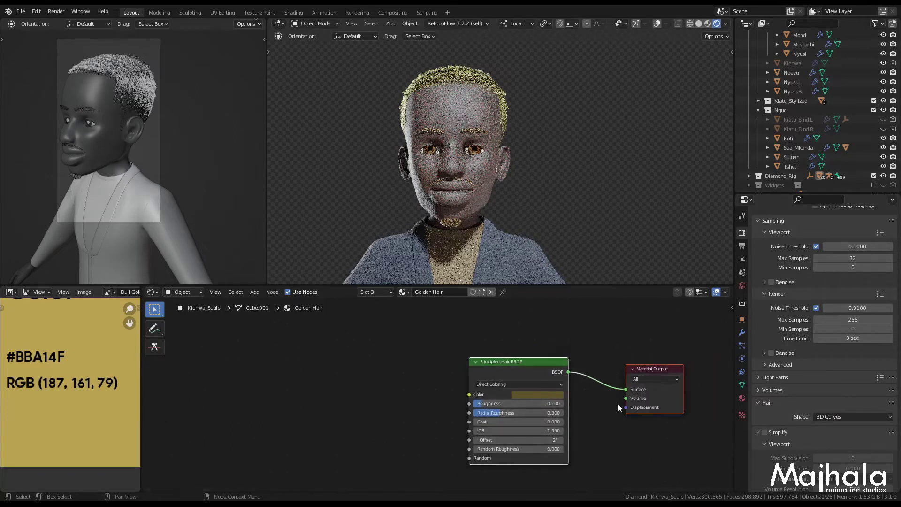
{"action": "scroll", "coordinate": [587, 380], "scroll_direction": "down", "scroll_amount": 1}
{"action": "middle_click_drag", "start_coordinate": [647, 436], "coordinate": [607, 433]}
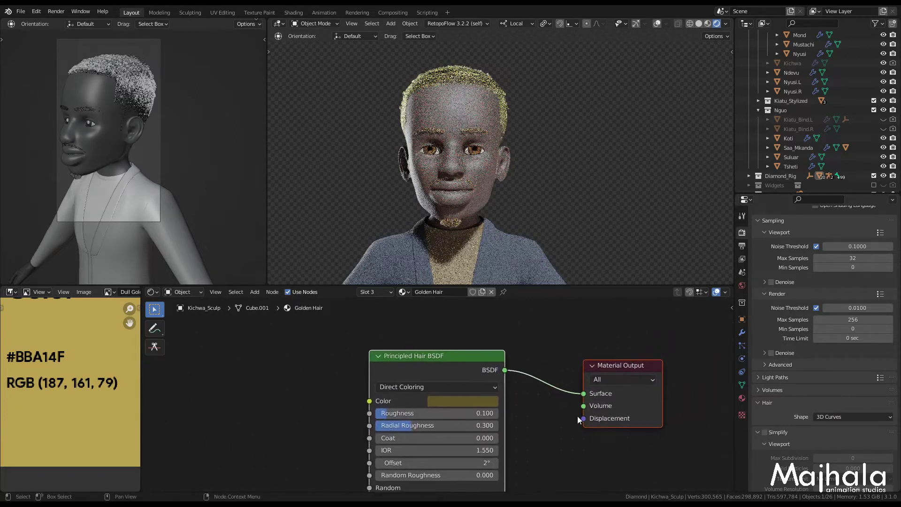
{"action": "scroll", "coordinate": [610, 399], "scroll_direction": "up", "scroll_amount": 2}
{"action": "left_click", "coordinate": [652, 365]}
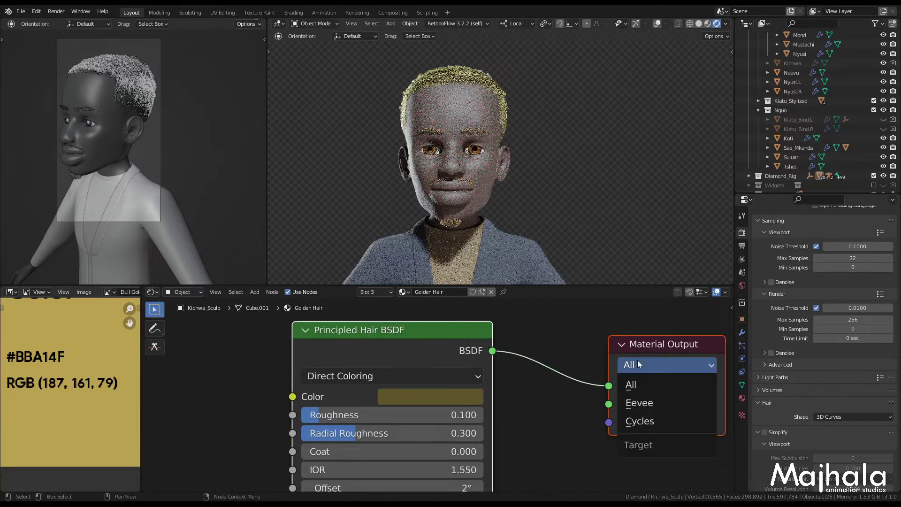
{"action": "left_click", "coordinate": [652, 400]}
{"action": "scroll", "coordinate": [593, 427], "scroll_direction": "down", "scroll_amount": 2}
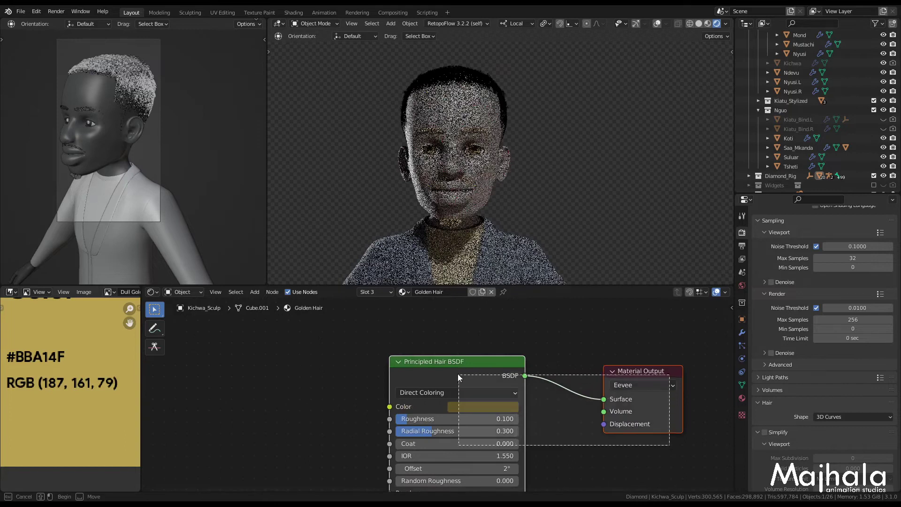
Step: Duplicate the Principled Hair BSDF and Material Output pair above the originals and move the original pair further down
{"action": "scroll", "coordinate": [795, 329], "scroll_direction": "up", "scroll_amount": 3}
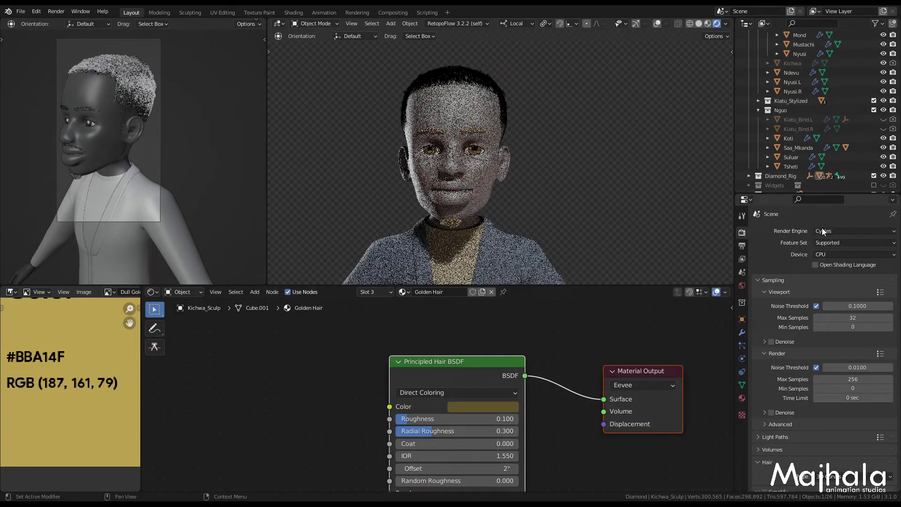
{"action": "scroll", "coordinate": [652, 407], "scroll_direction": "down", "scroll_amount": 3}
{"action": "middle_click_drag", "start_coordinate": [652, 414], "coordinate": [644, 437]}
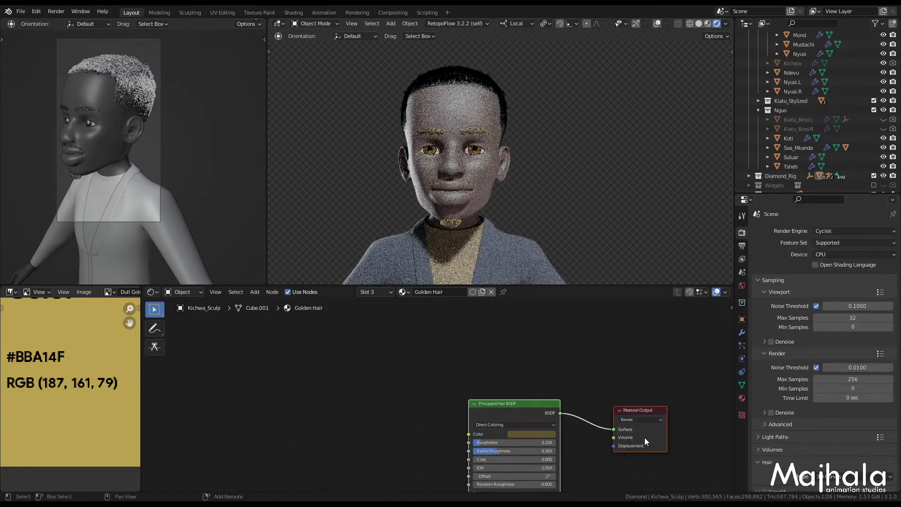
{"action": "key", "text": "shift+d"}
{"action": "left_click", "coordinate": [647, 336]}
{"action": "scroll", "coordinate": [641, 407], "scroll_direction": "down", "scroll_amount": 4}
{"action": "middle_click_drag", "start_coordinate": [662, 473], "coordinate": [662, 421]}
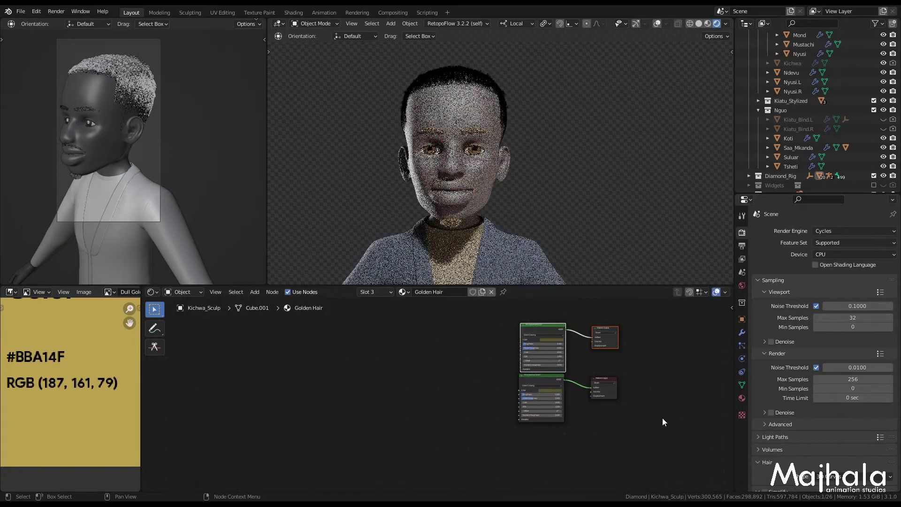
{"action": "left_click_drag", "start_coordinate": [662, 418], "coordinate": [564, 459]}
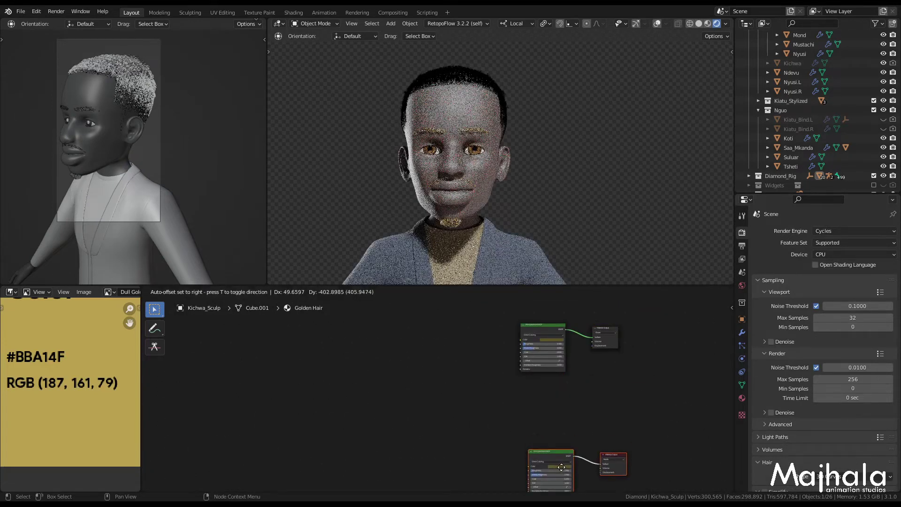
{"action": "scroll", "coordinate": [572, 351], "scroll_direction": "up", "scroll_amount": 3}
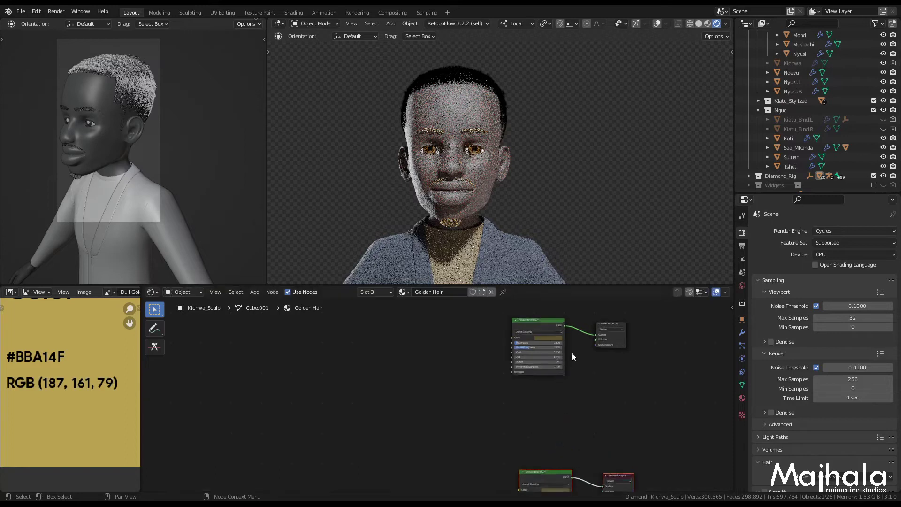
Step: Set the render target of the upper, duplicated Material Output to Cycles
{"action": "scroll", "coordinate": [615, 366], "scroll_direction": "up", "scroll_amount": 2, "text": "shift"}
{"action": "left_click", "coordinate": [621, 357]}
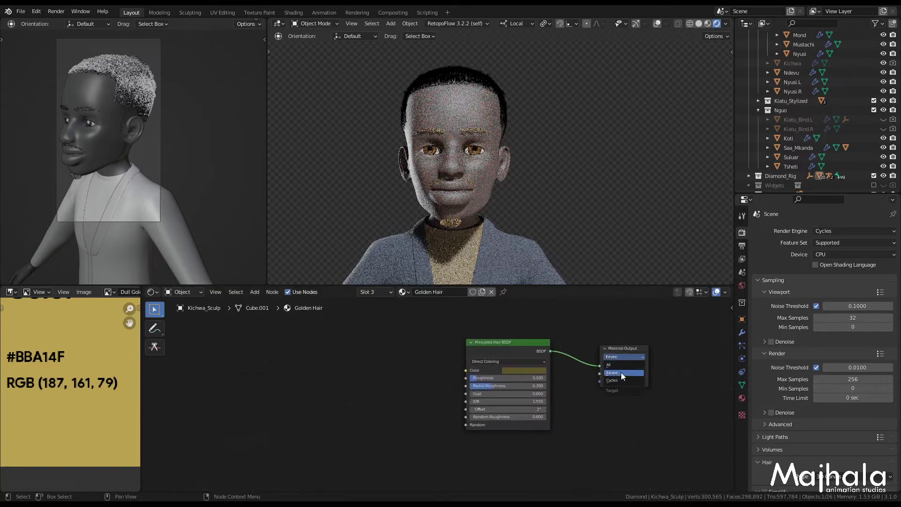
{"action": "left_click", "coordinate": [618, 380]}
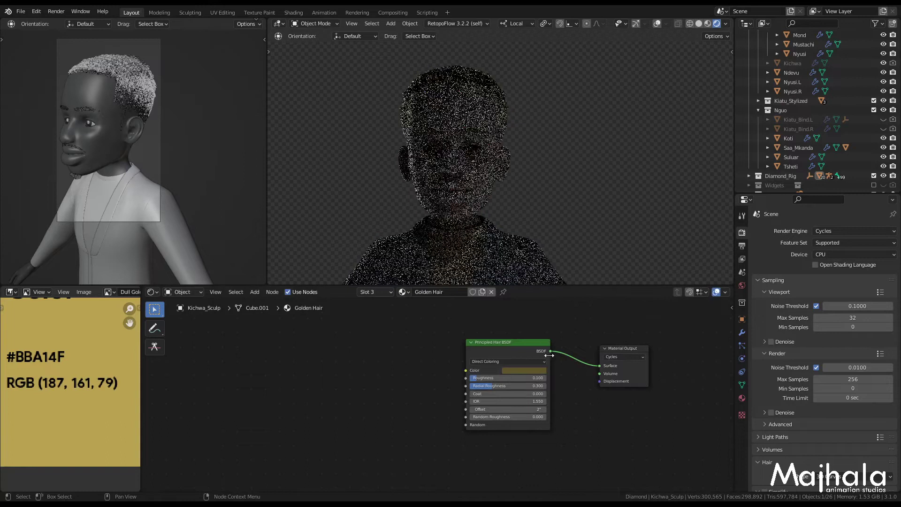
Step: Switch the upper hair shader's color parametrization to Melanin Concentration and view the head from the side
{"action": "scroll", "coordinate": [535, 367], "scroll_direction": "up", "scroll_amount": 4}
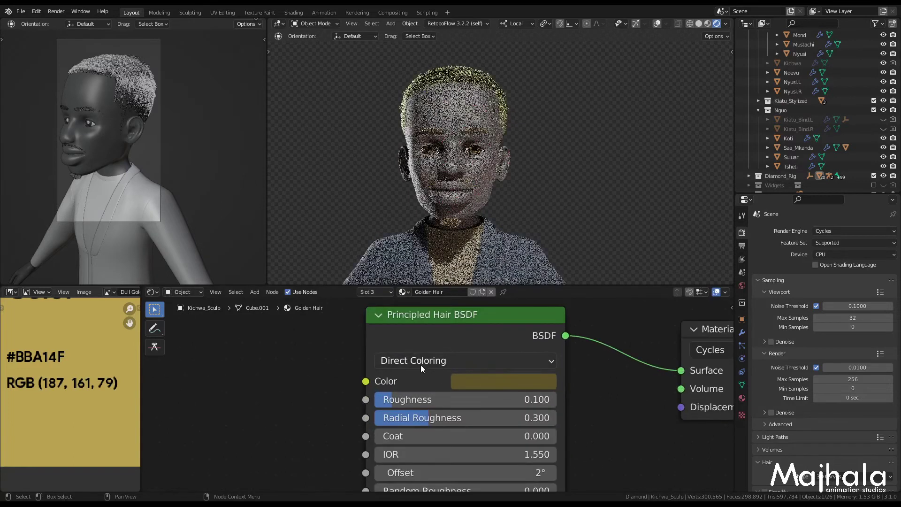
{"action": "left_click", "coordinate": [420, 365]}
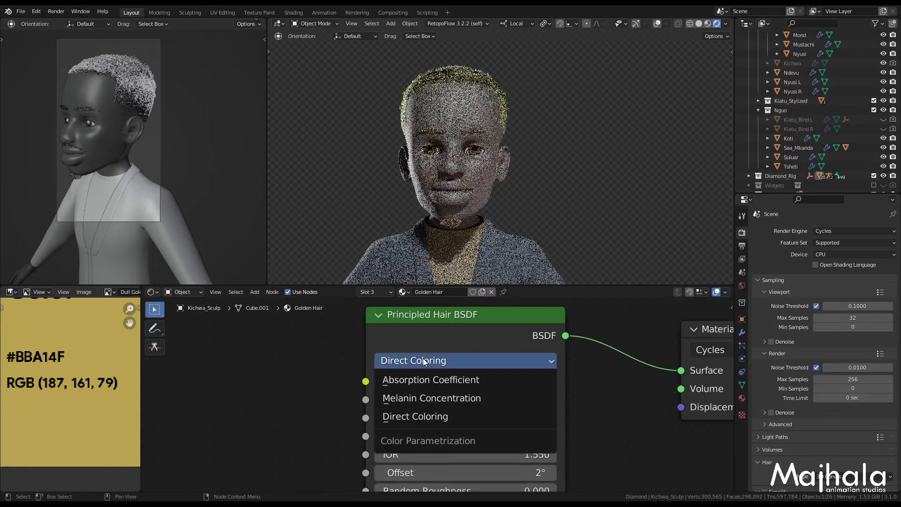
{"action": "left_click", "coordinate": [427, 399]}
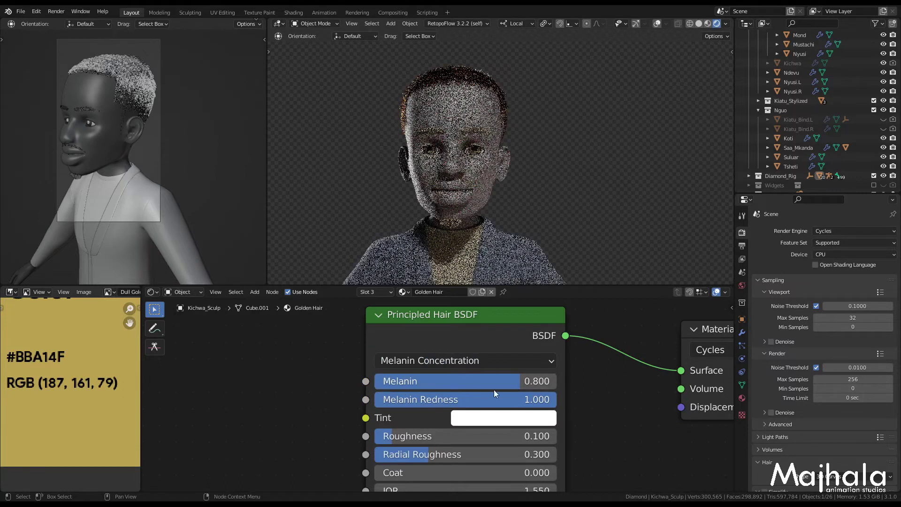
{"action": "key", "text": "KP_3"}
{"action": "mouse_move", "coordinate": [530, 156]}
{"action": "middle_mouse_down"}
{"action": "mouse_move", "coordinate": [505, 195]}
{"action": "mouse_move", "coordinate": [519, 165]}
{"action": "mouse_move", "coordinate": [532, 163]}
{"action": "middle_mouse_up"}
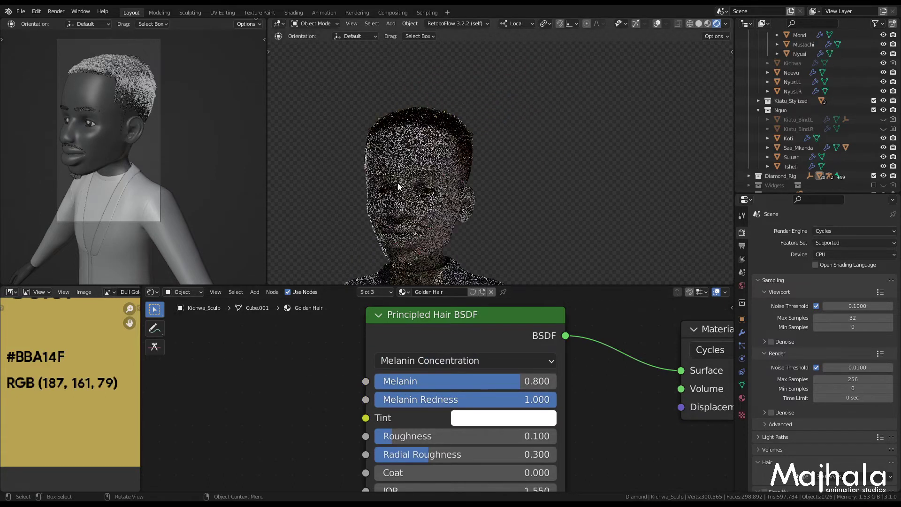
{"action": "middle_click_drag", "start_coordinate": [397, 187], "coordinate": [530, 110]}
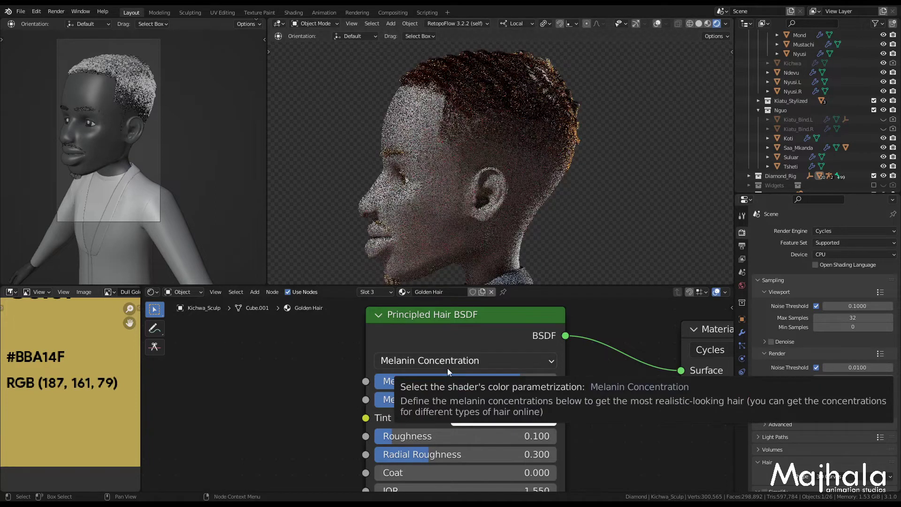
Step: Try Melanin values of 0, 1 and 0.5 on the hair shader
{"action": "key", "text": "BackSpace"}
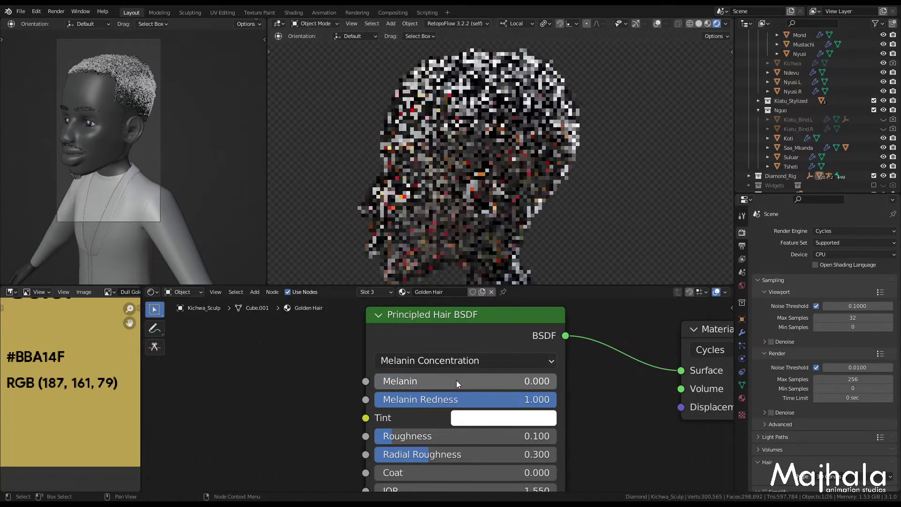
{"action": "left_click", "coordinate": [456, 380]}
{"action": "type", "text": "1"}
{"action": "key", "text": "Return"}
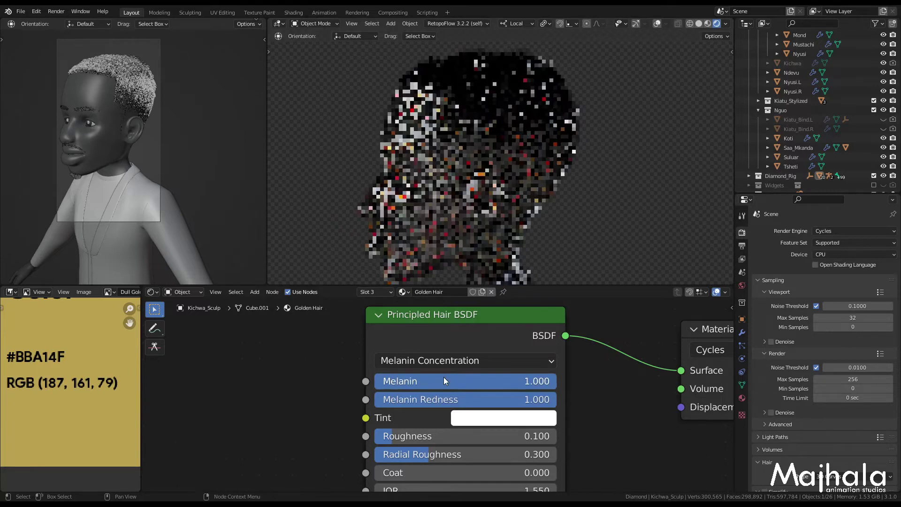
{"action": "left_click", "coordinate": [413, 383]}
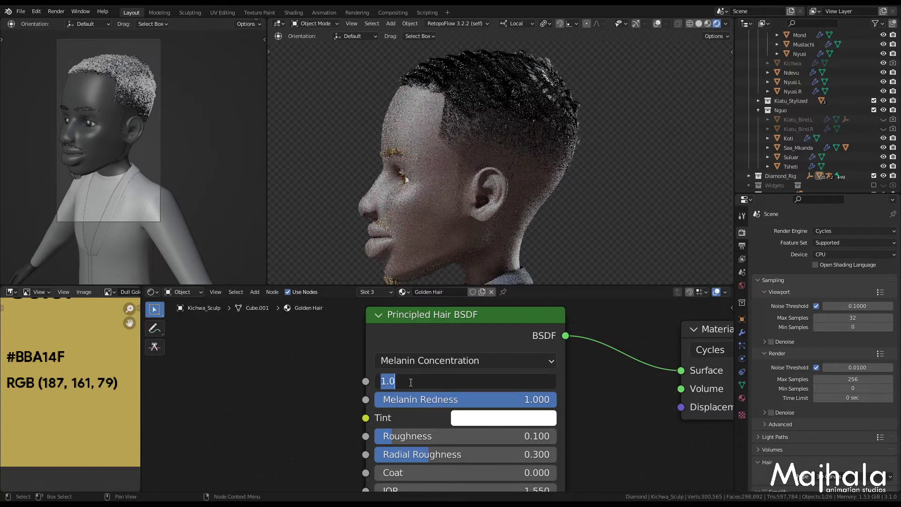
{"action": "type", "text": ".5"}
{"action": "key", "text": "Return"}
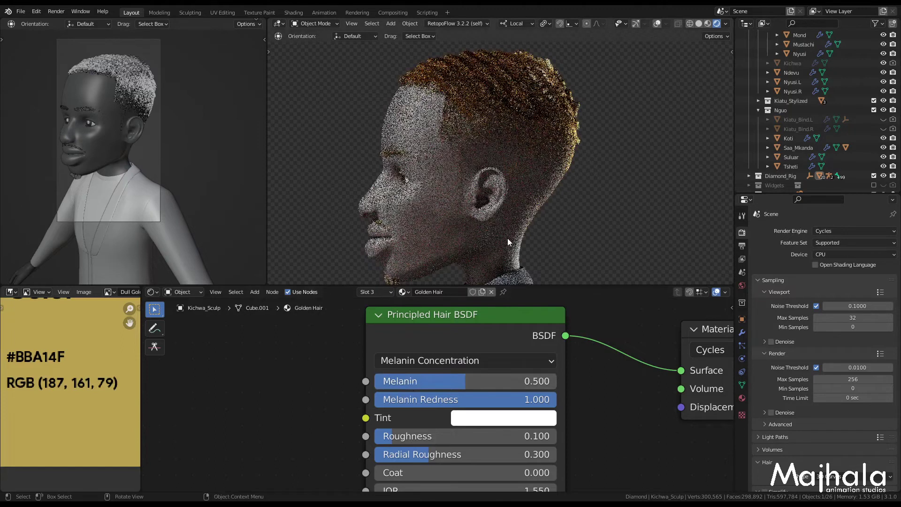
Step: Try lighter hair with Melanin values of 0.45 and 0.25
{"action": "left_click", "coordinate": [467, 378]}
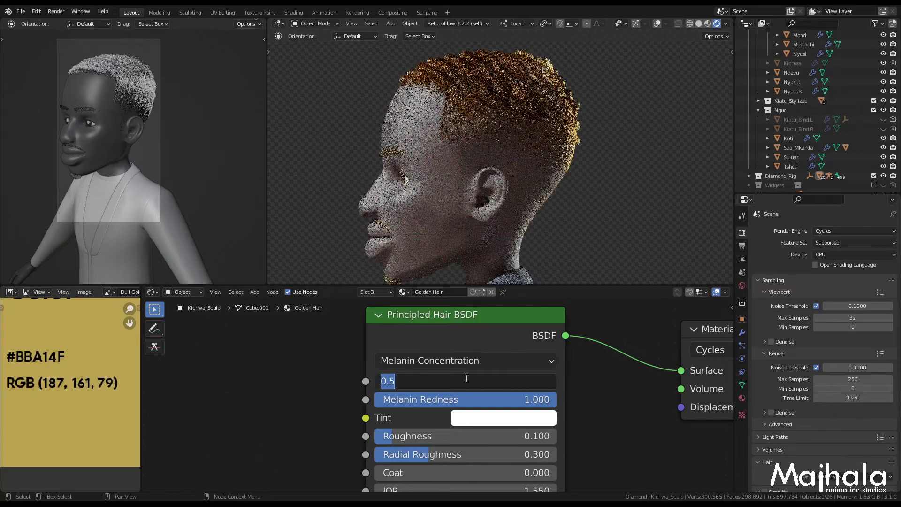
{"action": "type", "text": ".45"}
{"action": "key", "text": "Return"}
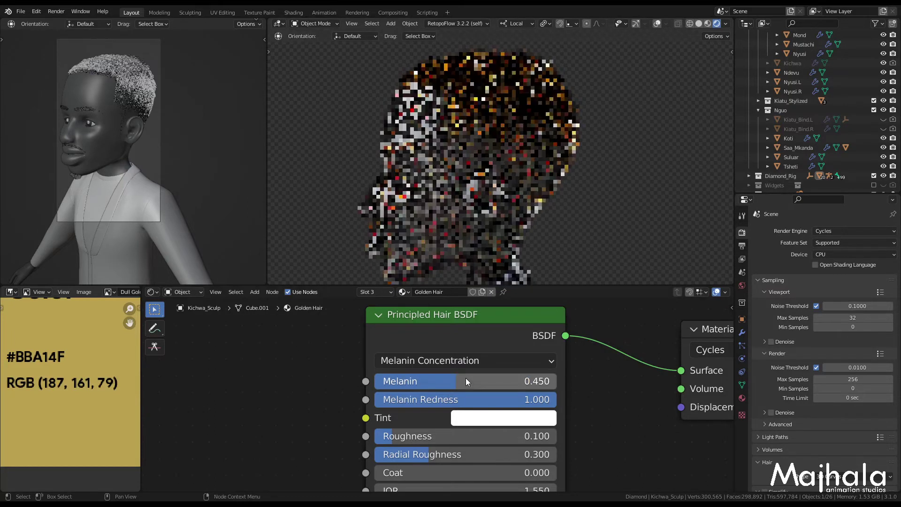
{"action": "left_click", "coordinate": [465, 378]}
{"action": "type", "text": "."}
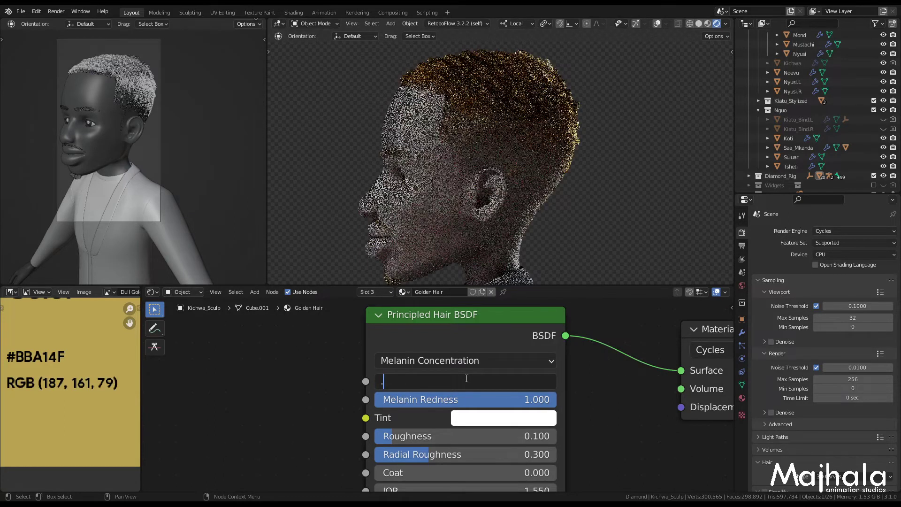
{"action": "type", "text": "25"}
{"action": "key", "text": "Return"}
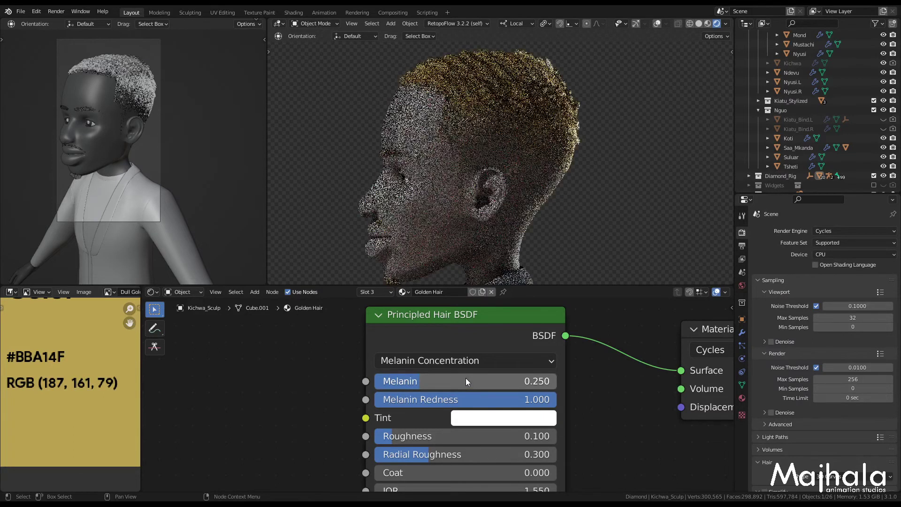
Step: Set the hair shader's Melanin to 0.5
{"action": "left_click", "coordinate": [466, 379]}
{"action": "type", "text": ".5"}
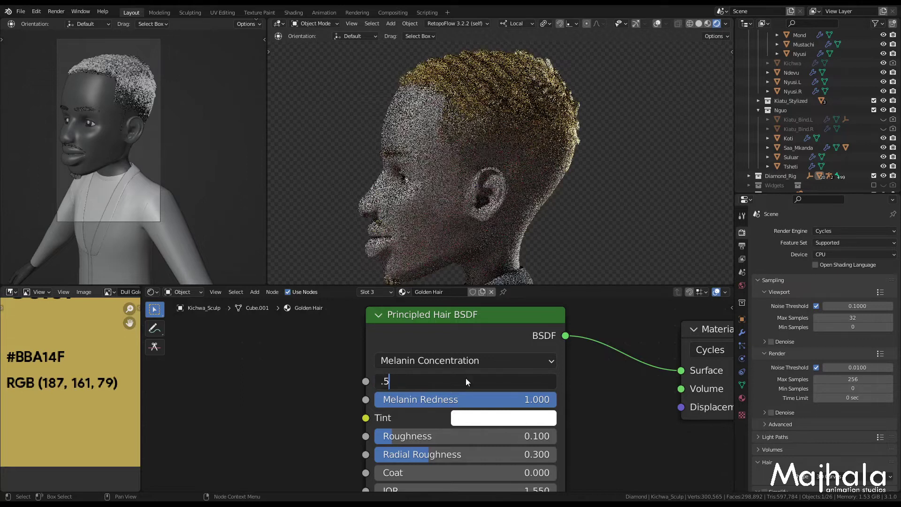
{"action": "key", "text": "Return"}
{"action": "scroll", "coordinate": [465, 378], "scroll_direction": "down", "scroll_amount": 3}
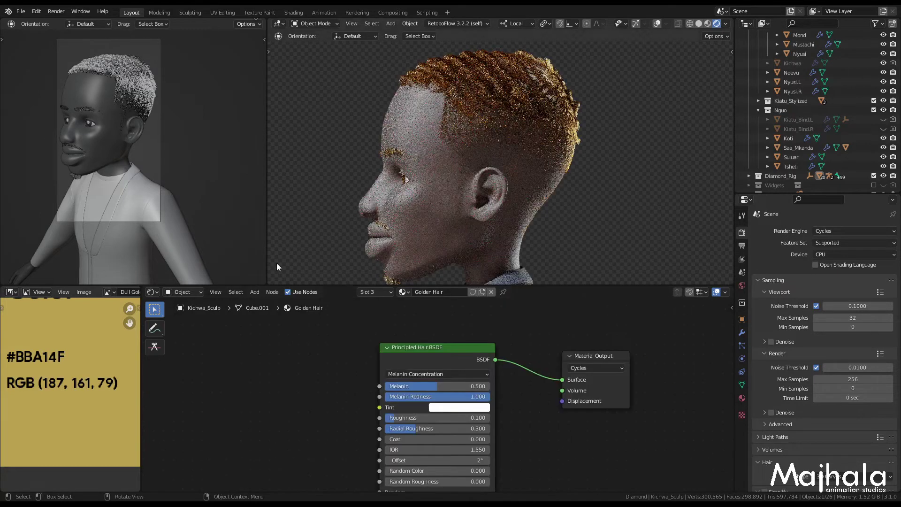
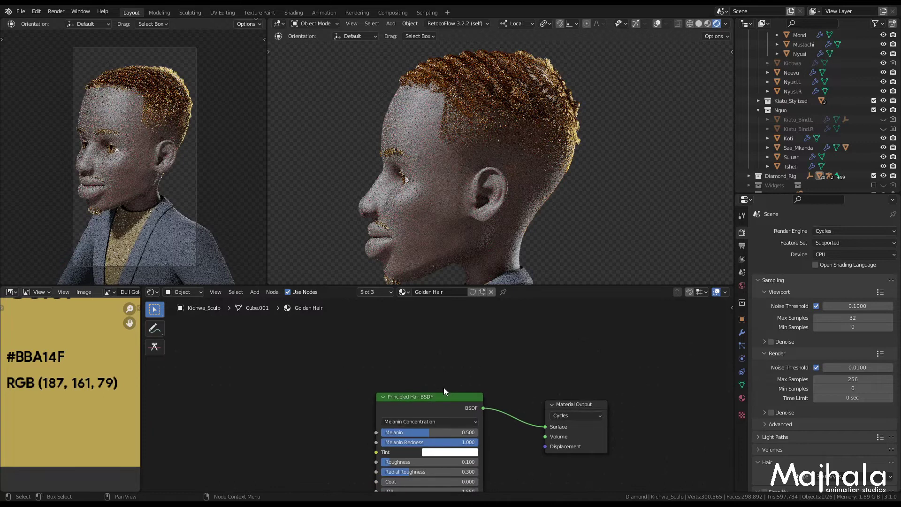
Step: Add a Glossy BSDF node and place it just above the Principled Hair BSDF
{"action": "mouse_move", "coordinate": [444, 388]}
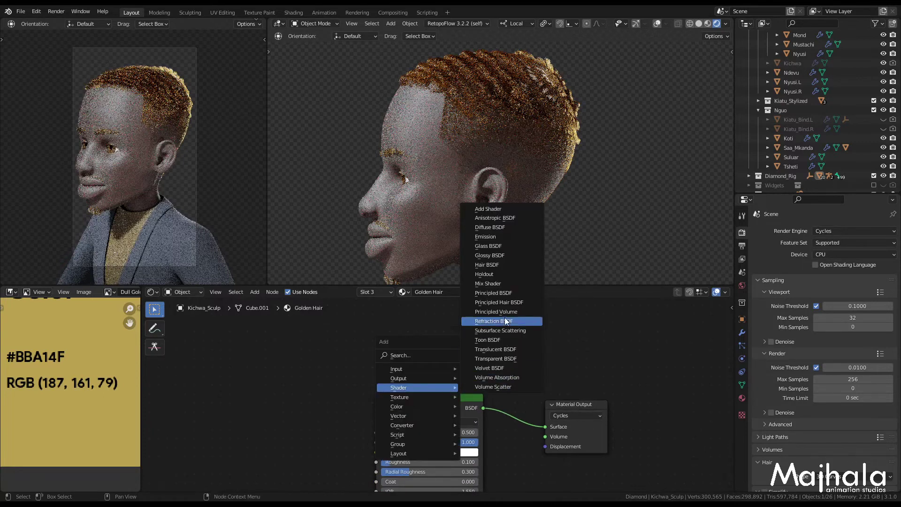
{"action": "left_click", "coordinate": [501, 256]}
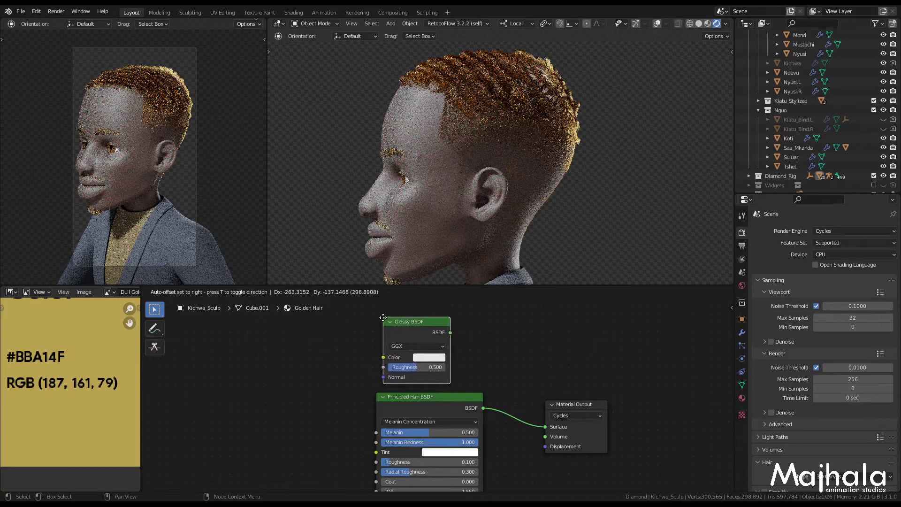
{"action": "left_click", "coordinate": [383, 317]}
{"action": "scroll", "coordinate": [398, 398], "scroll_direction": "up", "scroll_amount": 3, "text": "shift"}
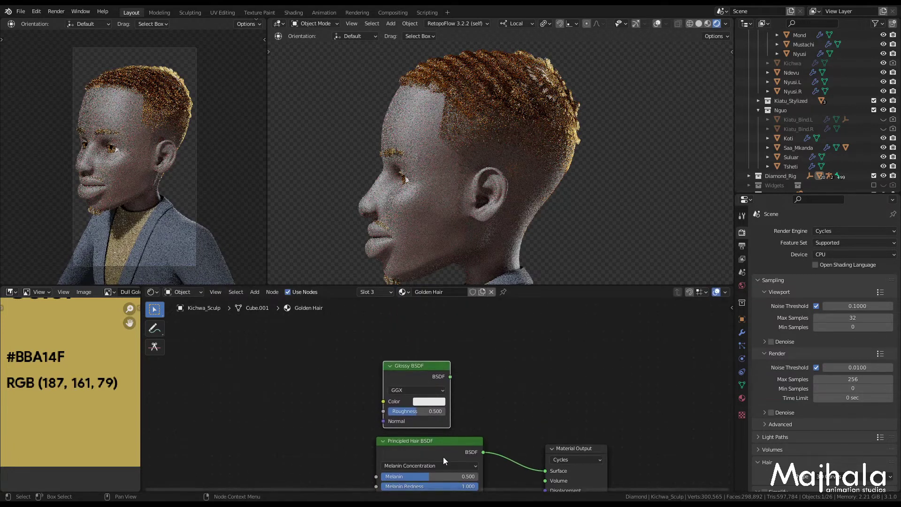
Step: Insert a Mix Shader between the Principled Hair BSDF and the Material Output, and shift the output node up beside it
{"action": "middle_click_drag", "start_coordinate": [436, 446], "coordinate": [406, 433]}
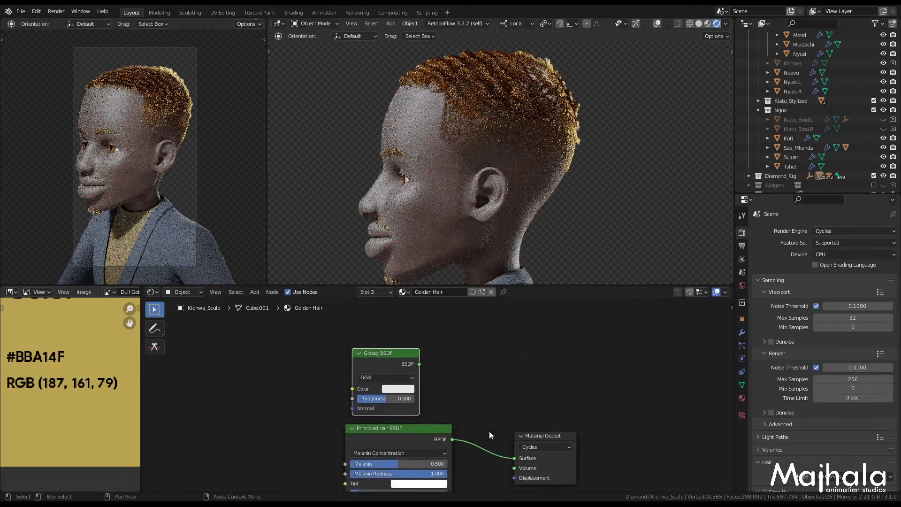
{"action": "key", "text": "shift+a"}
{"action": "mouse_move", "coordinate": [455, 405]}
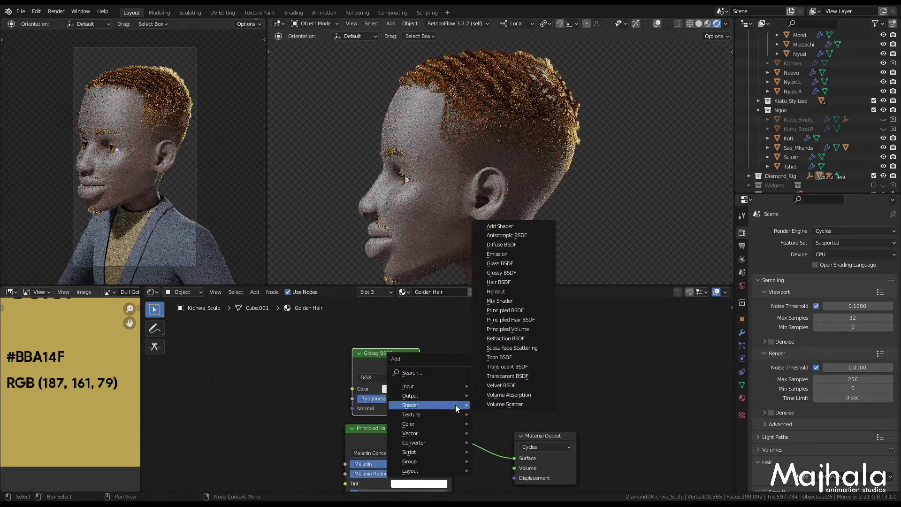
{"action": "left_click", "coordinate": [512, 300]}
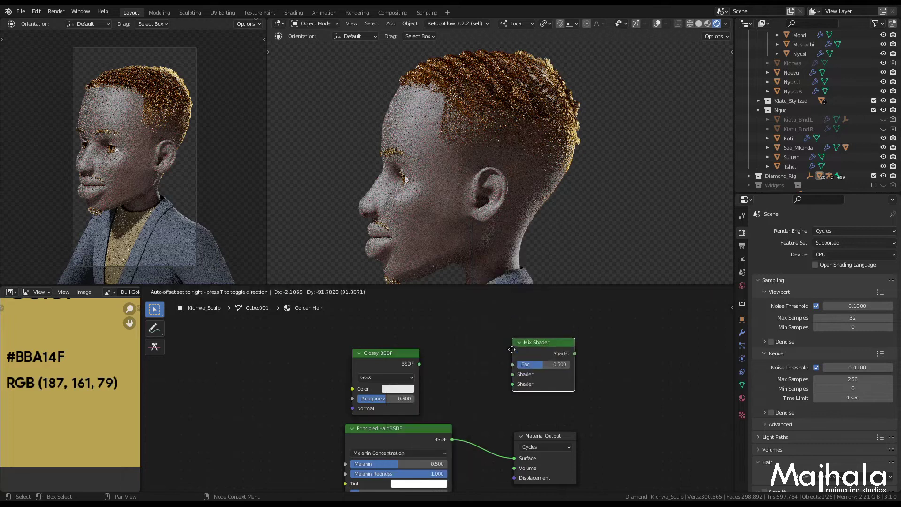
{"action": "left_click", "coordinate": [488, 424]}
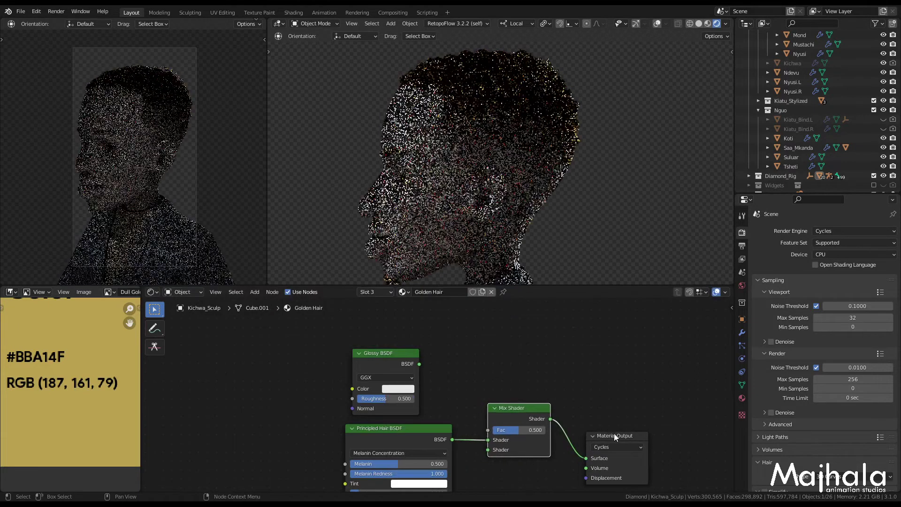
{"action": "left_click_drag", "start_coordinate": [614, 433], "coordinate": [623, 412]}
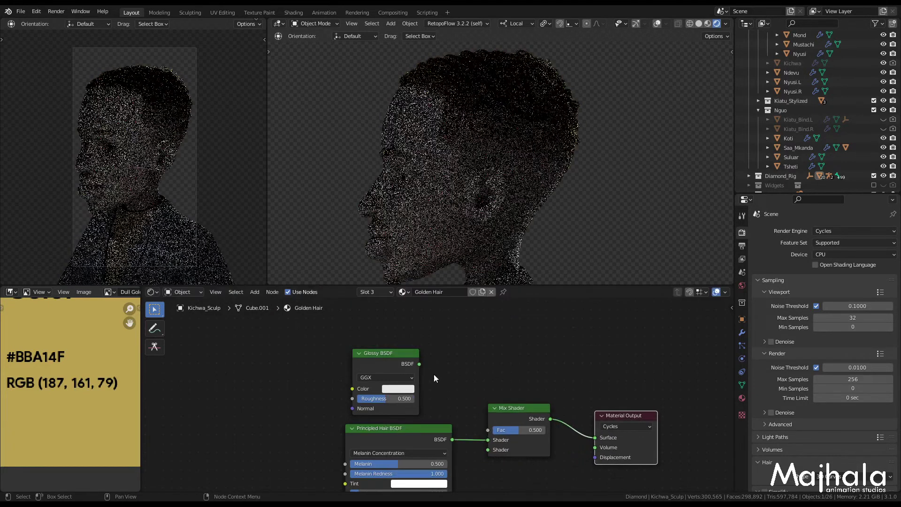
Step: Reconnect the hair shader to the Mix Shader's second shader input and feed the Glossy BSDF into the first
{"action": "left_click_drag", "start_coordinate": [488, 440], "coordinate": [488, 450]}
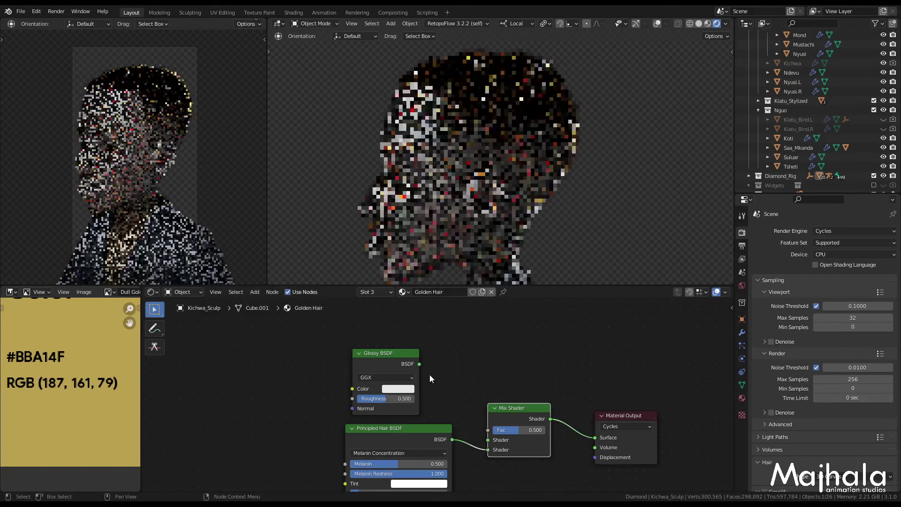
{"action": "left_click_drag", "start_coordinate": [419, 365], "coordinate": [487, 437]}
{"action": "middle_click_drag", "start_coordinate": [433, 388], "coordinate": [439, 401]}
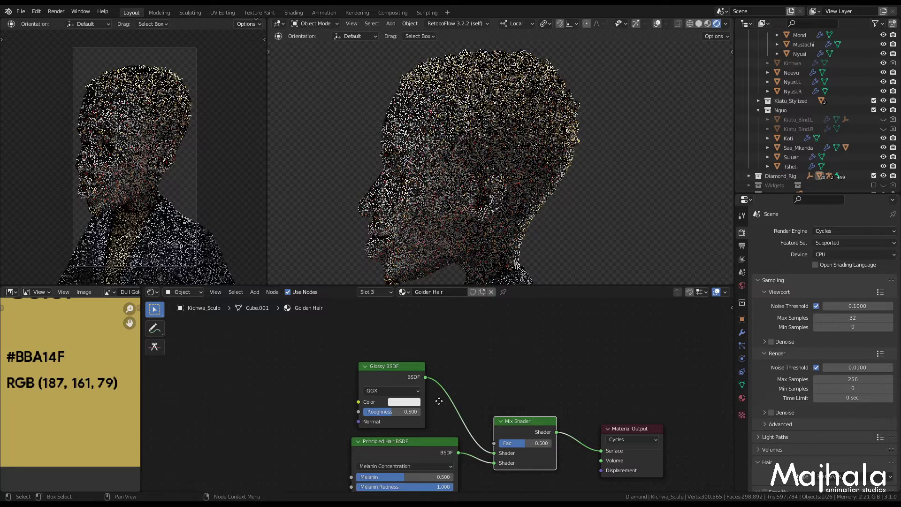
Step: Add a Voronoi Texture node and place it to the upper left of the Glossy BSDF
{"action": "middle_click_drag", "start_coordinate": [439, 401], "coordinate": [401, 427]}
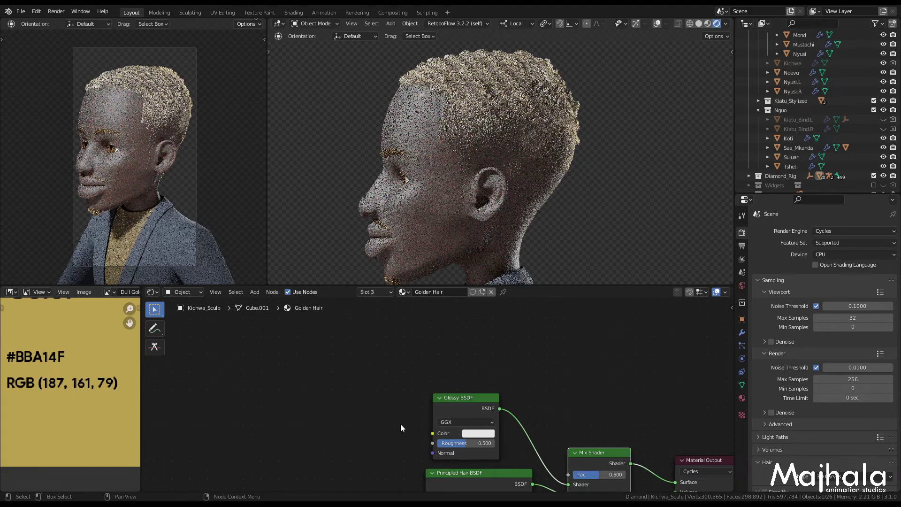
{"action": "key", "text": "shift+a"}
{"action": "left_click", "coordinate": [408, 377]}
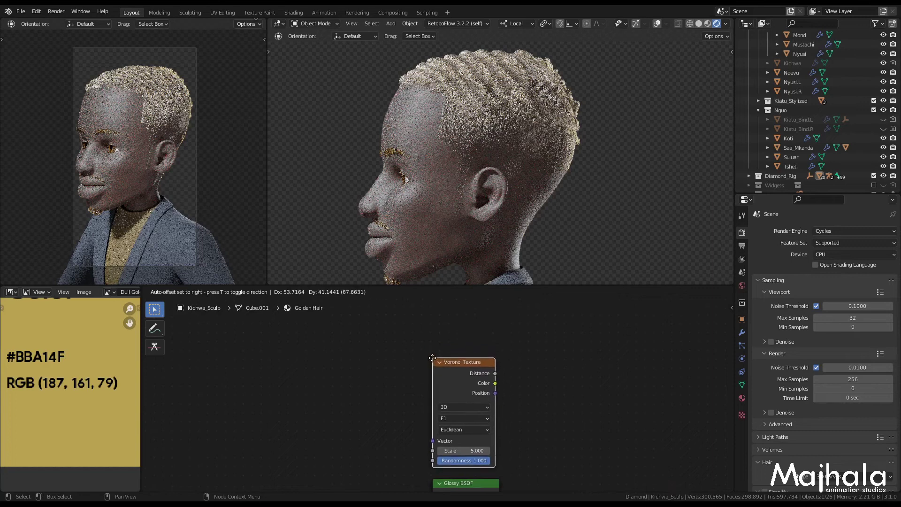
{"action": "left_click", "coordinate": [432, 357]}
{"action": "middle_click_drag", "start_coordinate": [505, 412], "coordinate": [458, 390]}
{"action": "scroll", "coordinate": [523, 389], "scroll_direction": "down", "scroll_amount": 2}
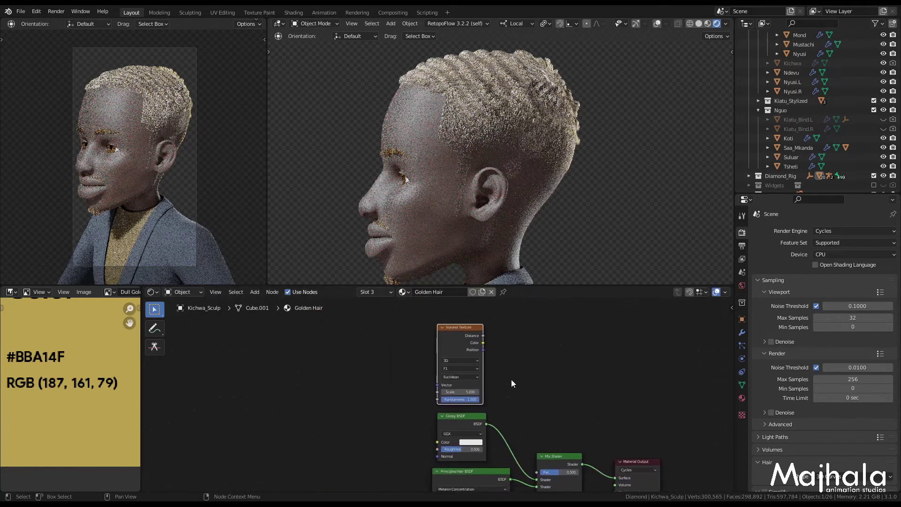
{"action": "left_click_drag", "start_coordinate": [447, 346], "coordinate": [324, 362]}
{"action": "middle_click_drag", "start_coordinate": [413, 373], "coordinate": [429, 342]}
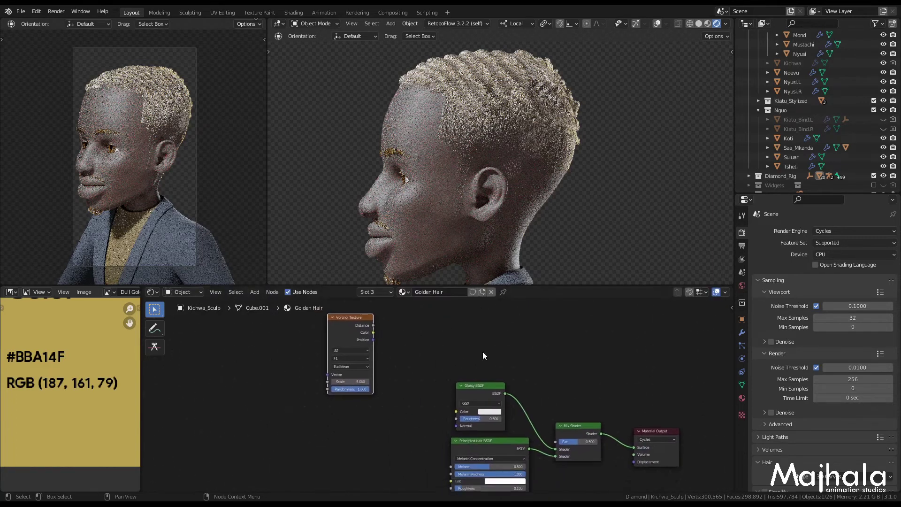
Step: Connect the Voronoi texture's Distance output to the Mix Shader's Fac input
{"action": "scroll", "coordinate": [334, 345], "scroll_direction": "up", "scroll_amount": 1}
{"action": "scroll", "coordinate": [383, 343], "scroll_direction": "up", "scroll_amount": 2}
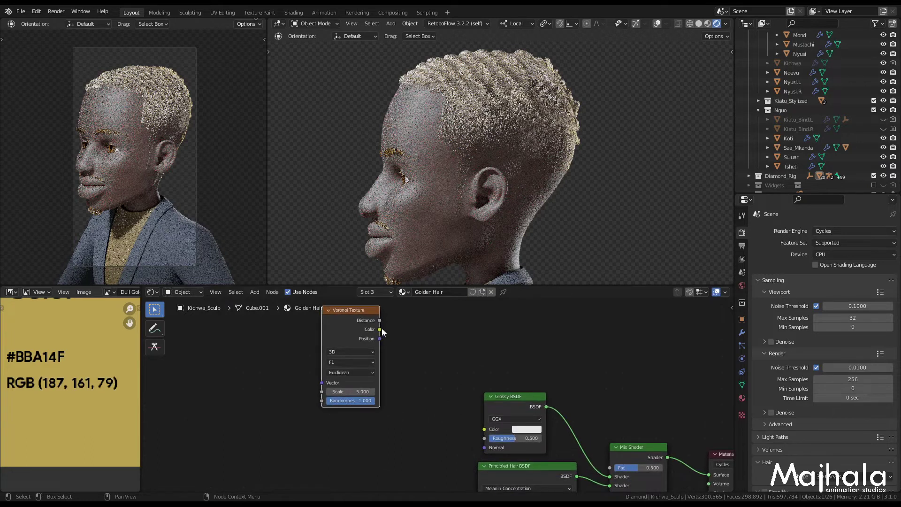
{"action": "scroll", "coordinate": [381, 328], "scroll_direction": "down", "scroll_amount": 3}
{"action": "left_click_drag", "start_coordinate": [385, 328], "coordinate": [627, 460]}
{"action": "scroll", "coordinate": [367, 357], "scroll_direction": "up", "scroll_amount": 2}
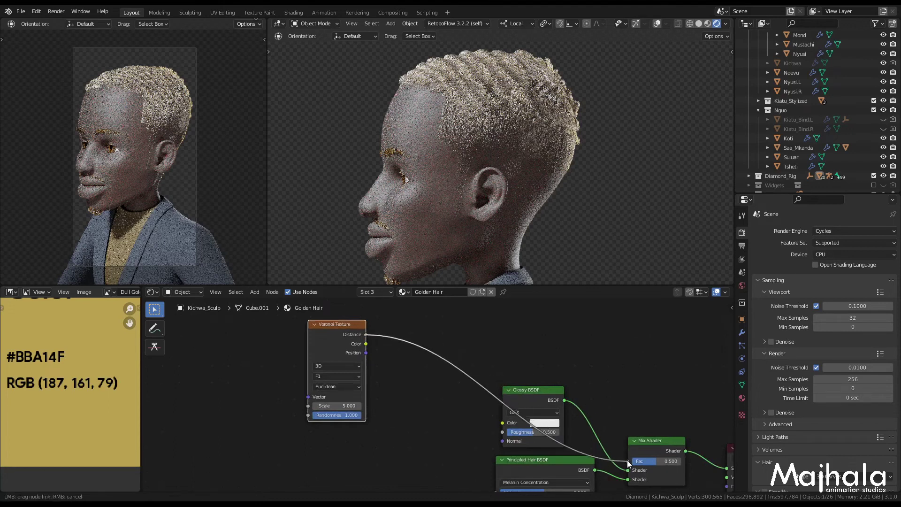
{"action": "left_click_drag", "start_coordinate": [522, 396], "coordinate": [522, 396]}
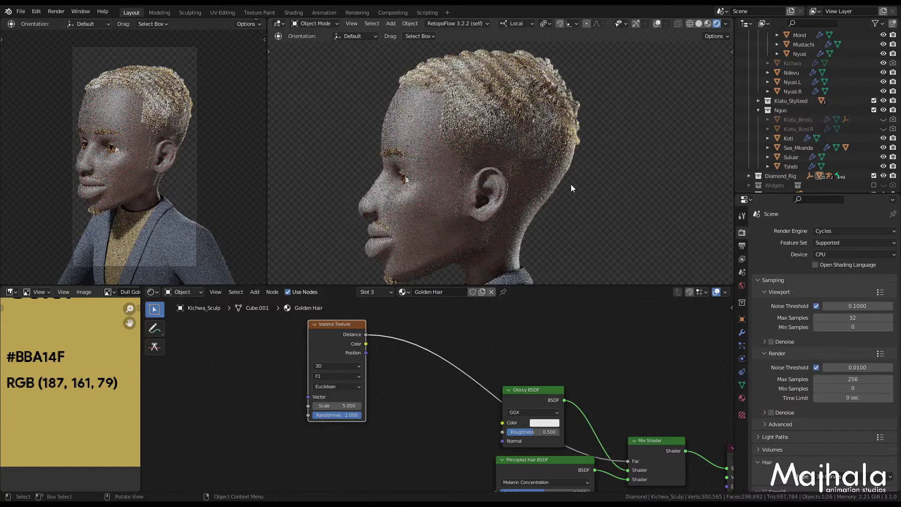
Step: Set the Glossy BSDF's Roughness to 0
{"action": "scroll", "coordinate": [546, 384], "scroll_direction": "up", "scroll_amount": 4}
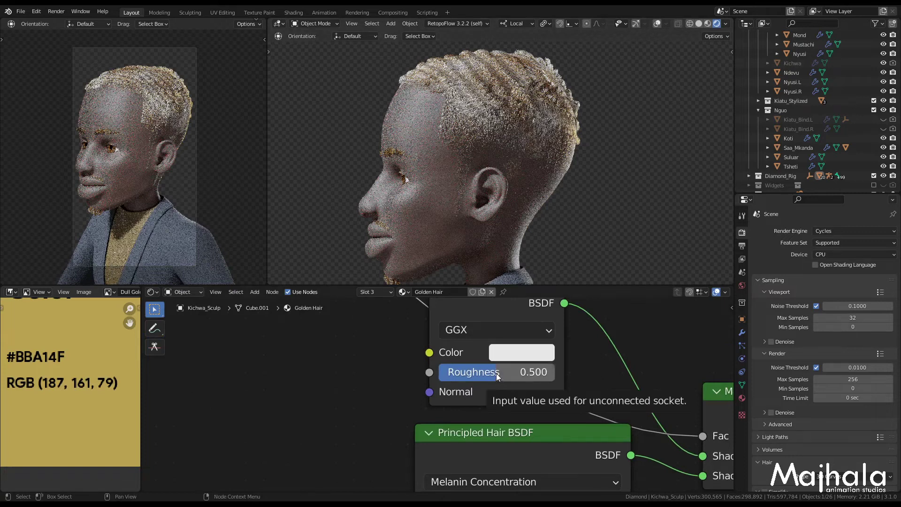
{"action": "left_click_drag", "start_coordinate": [497, 373], "coordinate": [437, 373]}
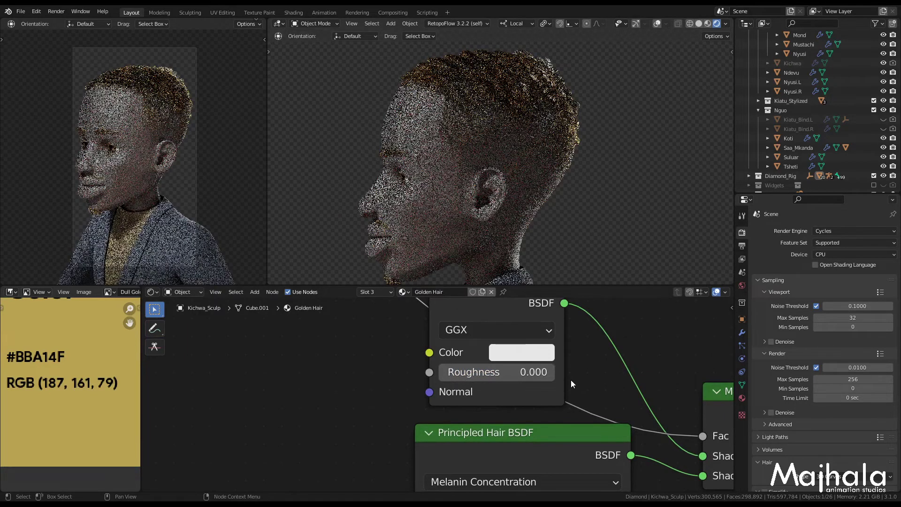
{"action": "scroll", "coordinate": [571, 381], "scroll_direction": "down", "scroll_amount": 3}
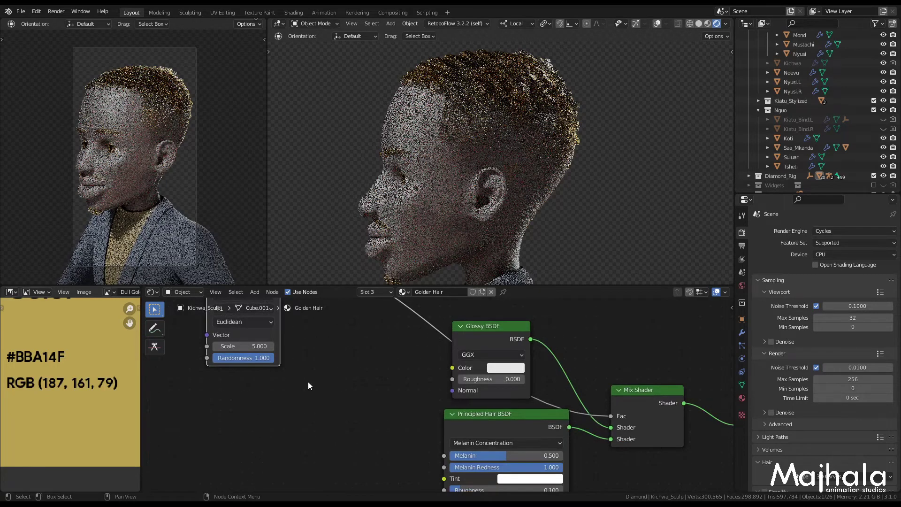
Step: Sharpen the ColorRamp's transition by moving the white stop to 0.445 and the black stop close behind it
{"action": "scroll", "coordinate": [395, 392], "scroll_direction": "down", "scroll_amount": 1}
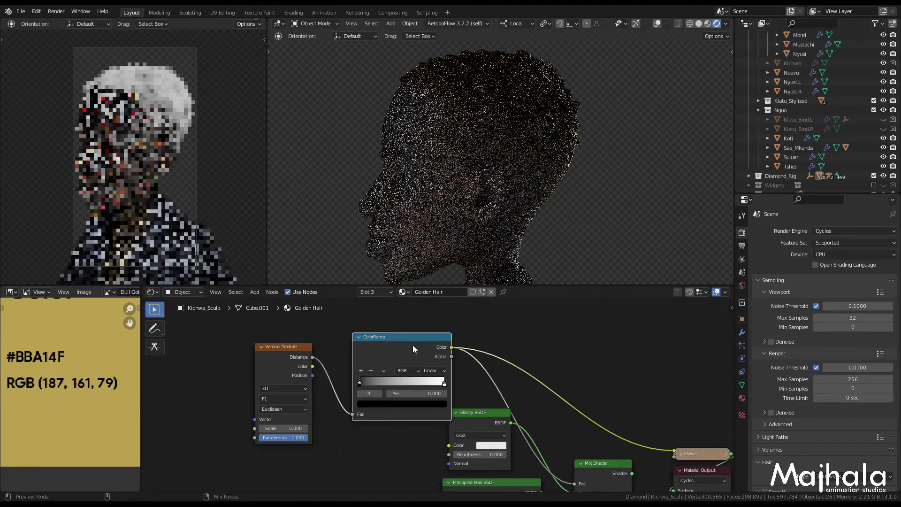
{"action": "scroll", "coordinate": [413, 345], "scroll_direction": "up", "scroll_amount": 4}
{"action": "left_click_drag", "start_coordinate": [416, 362], "coordinate": [438, 362]}
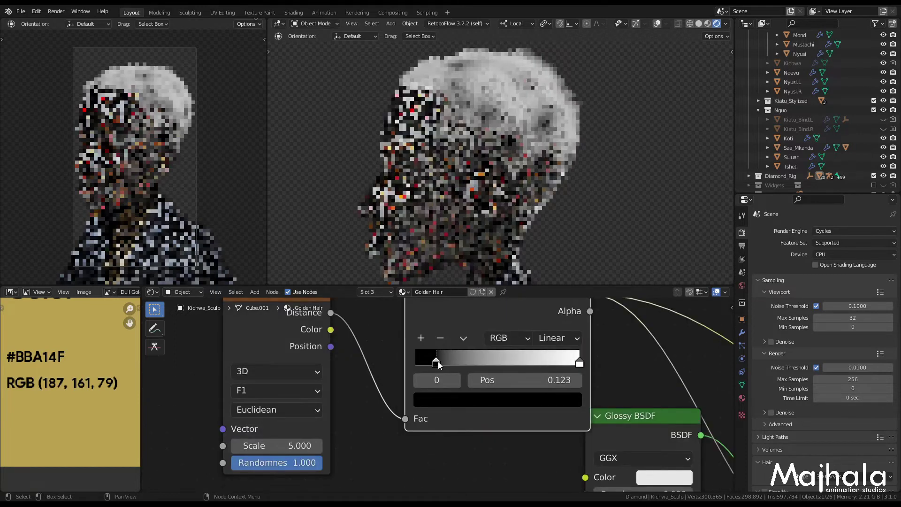
{"action": "left_click_drag", "start_coordinate": [438, 361], "coordinate": [458, 362]}
{"action": "left_click_drag", "start_coordinate": [579, 362], "coordinate": [520, 367]}
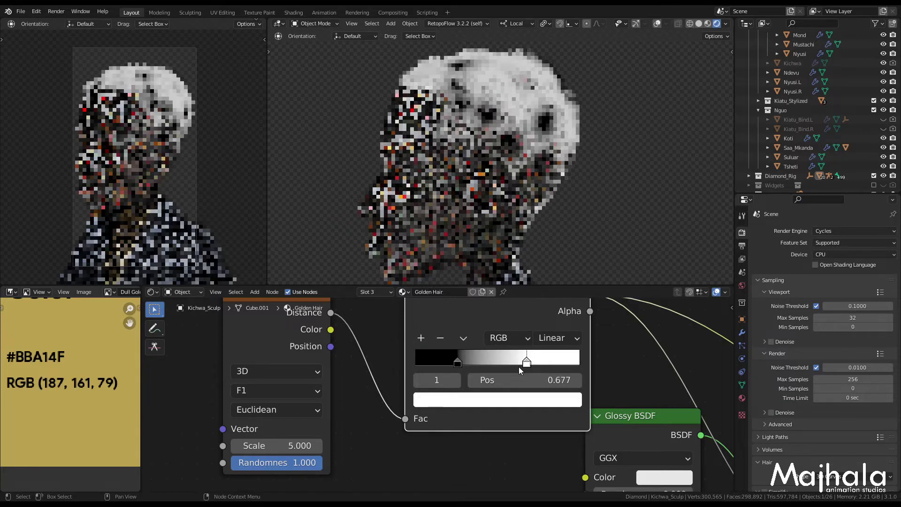
{"action": "left_click_drag", "start_coordinate": [519, 367], "coordinate": [510, 365]}
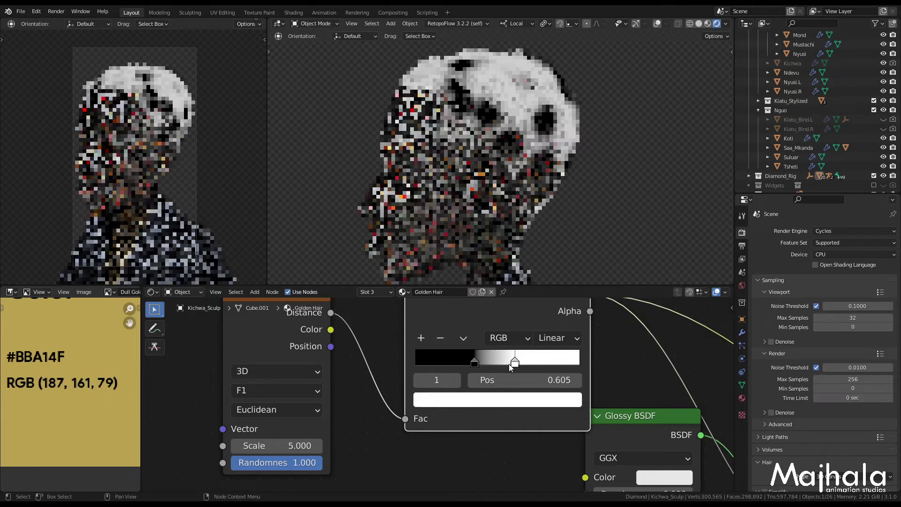
{"action": "left_click_drag", "start_coordinate": [511, 366], "coordinate": [481, 365]}
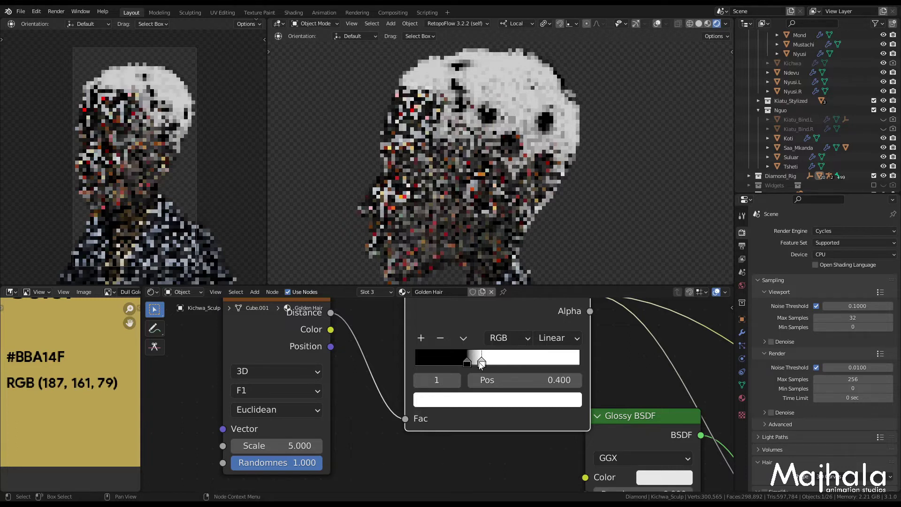
{"action": "left_click_drag", "start_coordinate": [467, 363], "coordinate": [473, 366]}
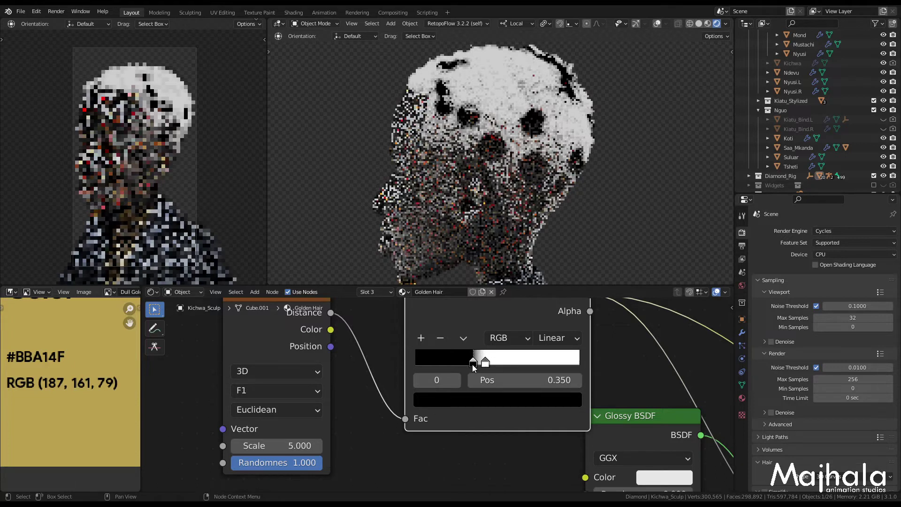
{"action": "scroll", "coordinate": [472, 364], "scroll_direction": "down", "scroll_amount": 1}
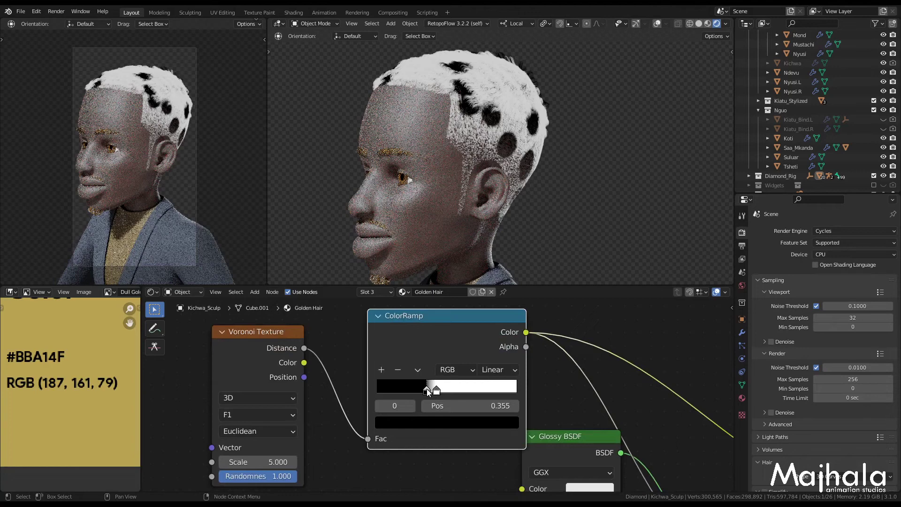
{"action": "left_click_drag", "start_coordinate": [437, 389], "coordinate": [440, 395]}
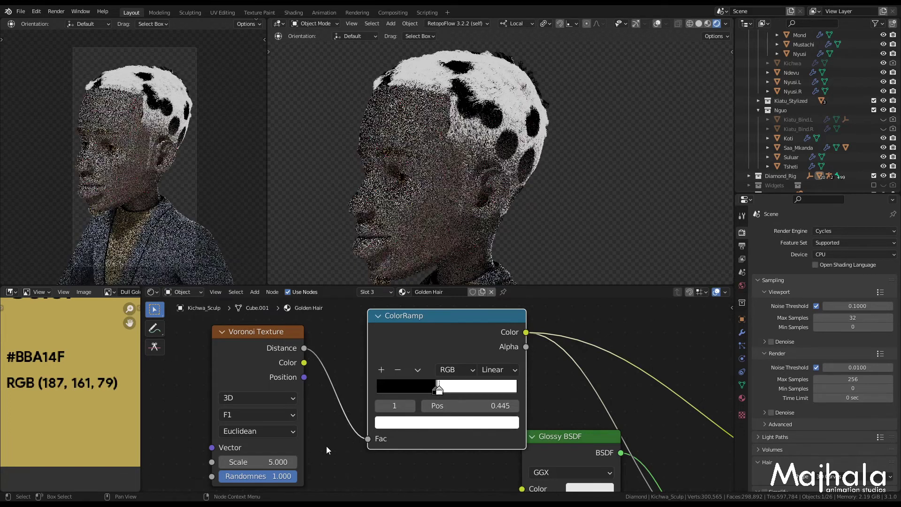
Step: Set the Voronoi texture's Scale to 10
{"action": "double_click", "coordinate": [268, 462]}
{"action": "type", "text": "50"}
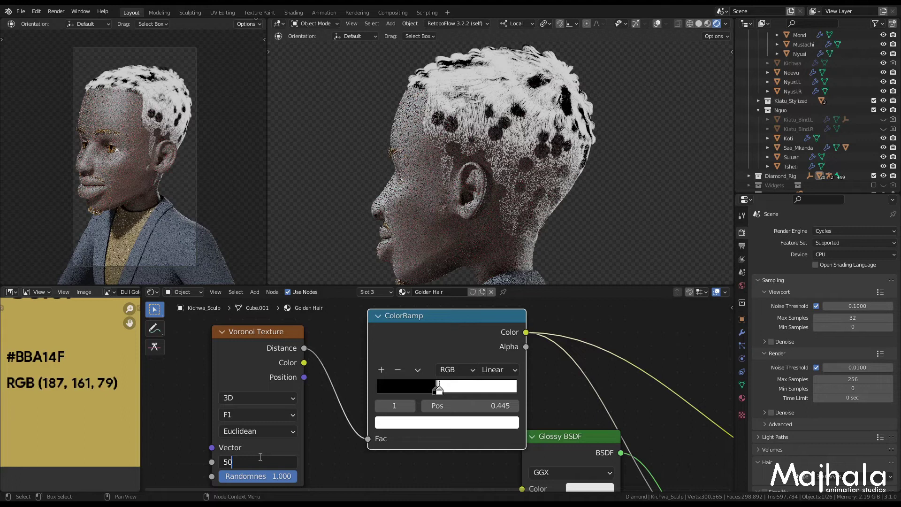
{"action": "key", "text": "BackSpace"}
{"action": "key", "text": "BackSpace"}
{"action": "type", "text": "10"}
{"action": "key", "text": "Return"}
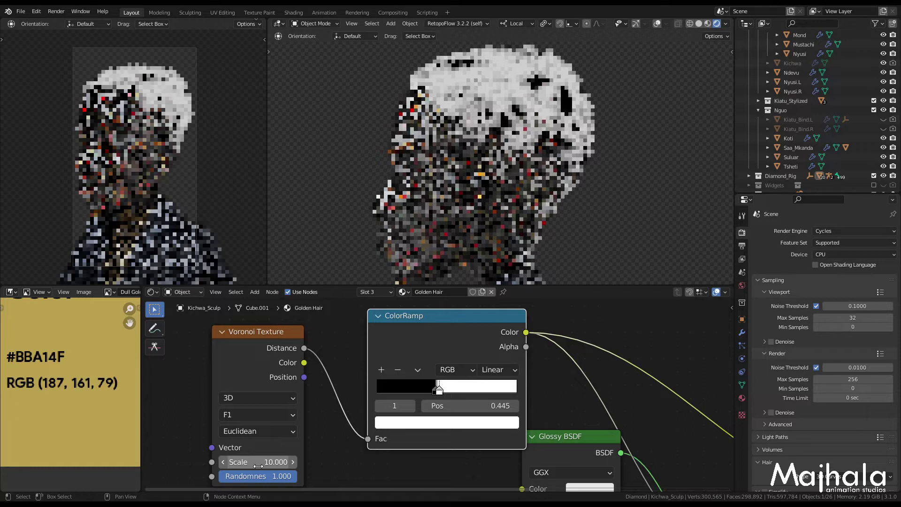
Step: Try Chebychev as the Voronoi texture's distance metric
{"action": "middle_click_drag", "start_coordinate": [258, 465], "coordinate": [247, 444]}
{"action": "left_click", "coordinate": [247, 410]}
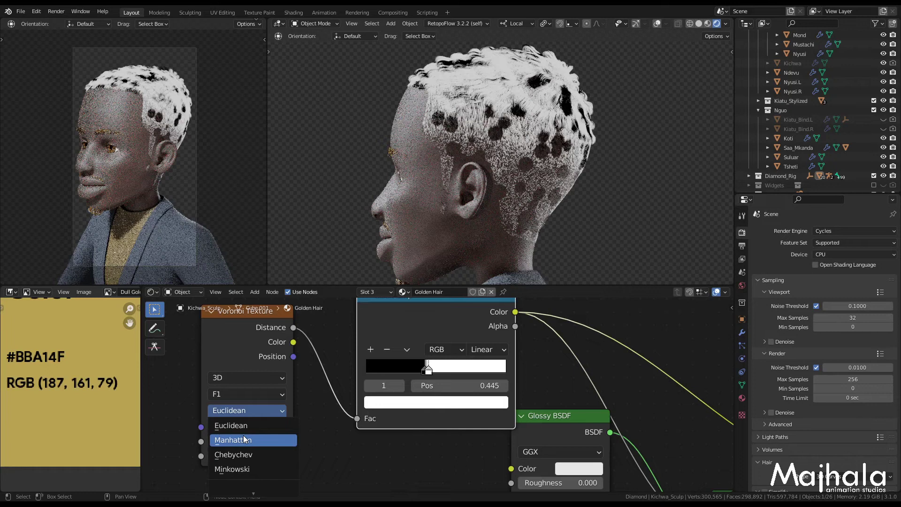
{"action": "left_click", "coordinate": [234, 454]}
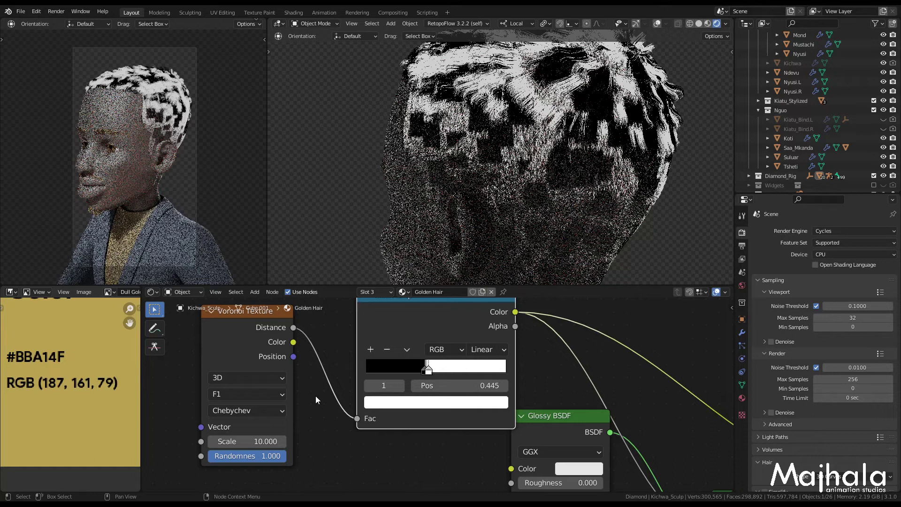
Step: Try the Voronoi texture in 4D with a W of -2.1, and return it to 3D
{"action": "scroll", "coordinate": [315, 395], "scroll_direction": "down", "scroll_amount": 1}
{"action": "left_click", "coordinate": [272, 357]}
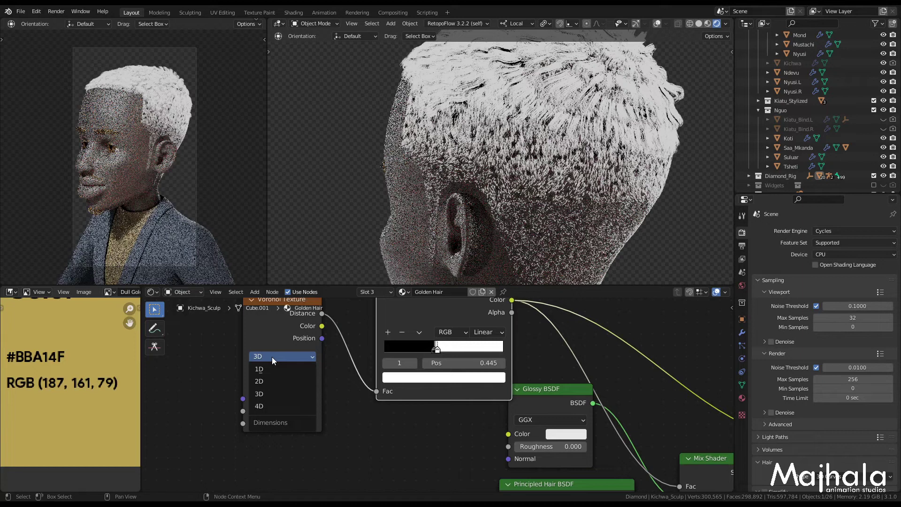
{"action": "left_click", "coordinate": [270, 406]}
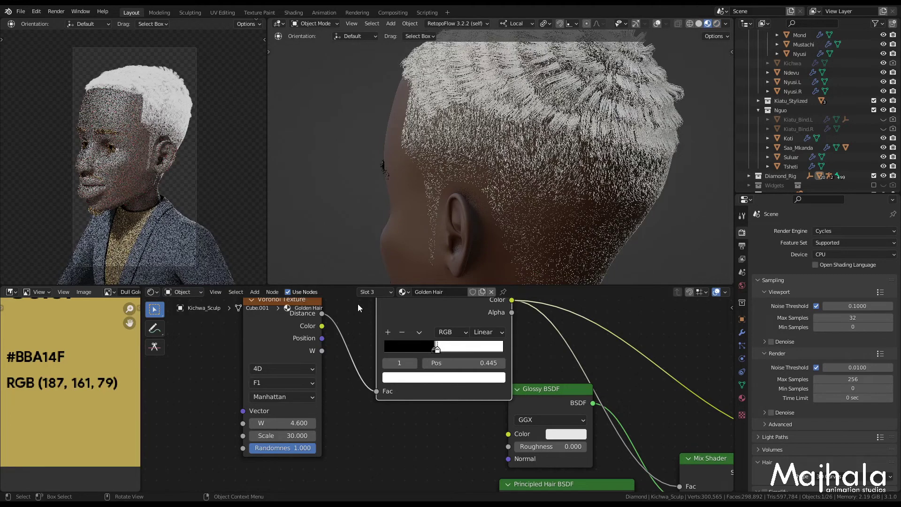
{"action": "left_click_drag", "start_coordinate": [281, 423], "coordinate": [263, 423]}
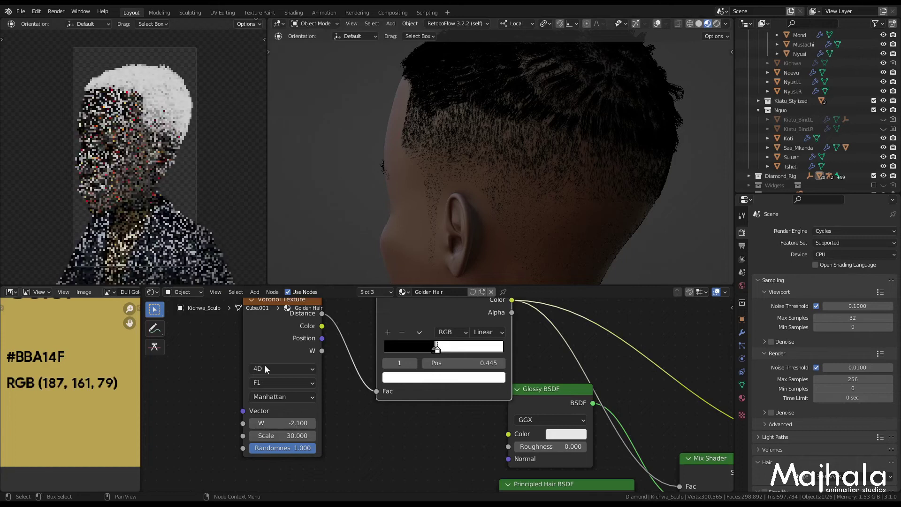
{"action": "left_click", "coordinate": [265, 369]}
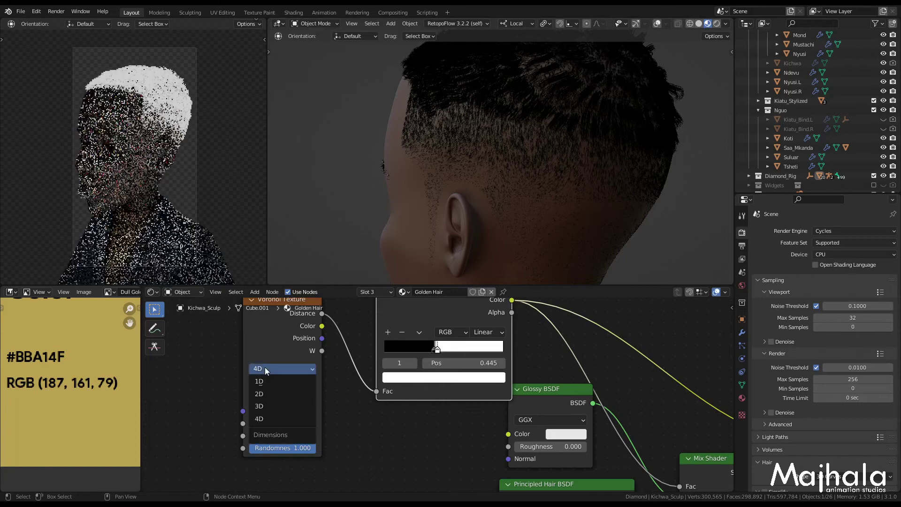
{"action": "left_click", "coordinate": [263, 404]}
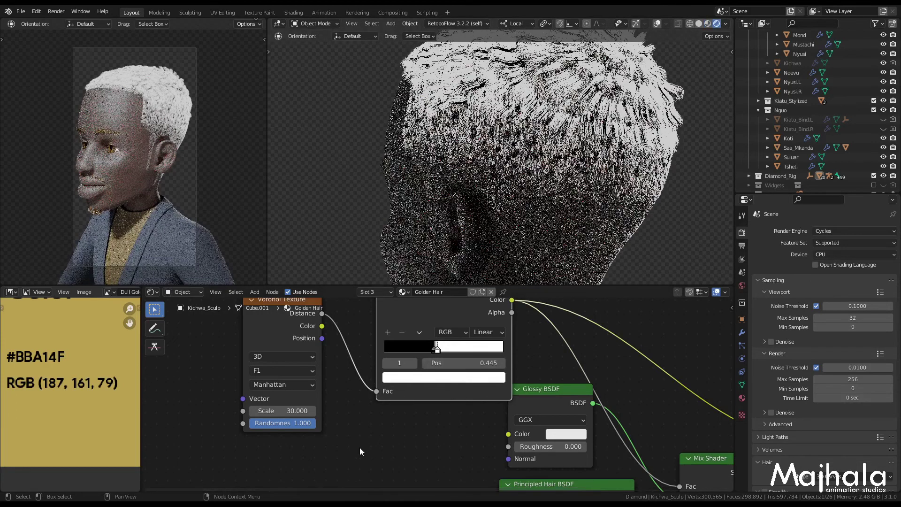
{"action": "scroll", "coordinate": [363, 447], "scroll_direction": "down", "scroll_amount": 3}
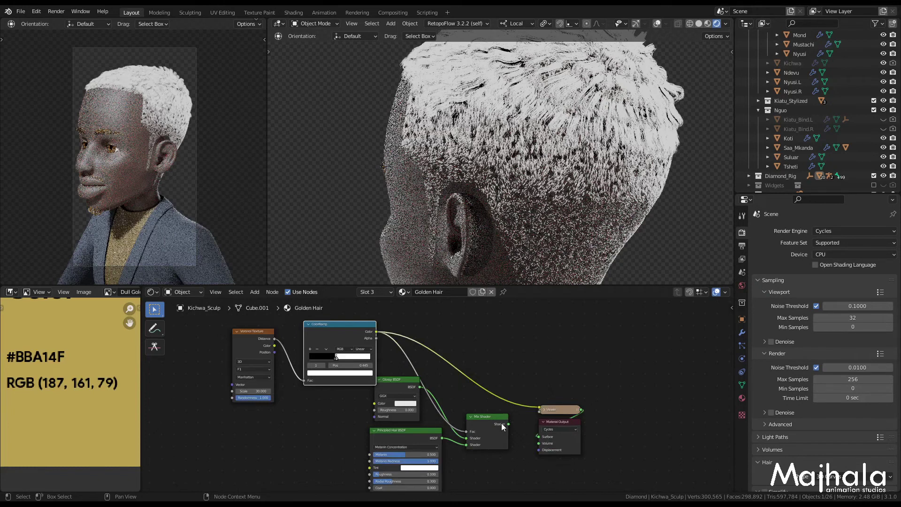
Step: Undo the ColorRamp preview on the material output, and move the Voronoi Texture and ColorRamp nodes farther from the shader nodes
{"action": "key", "text": "ctrl+z"}
{"action": "key", "text": "g"}
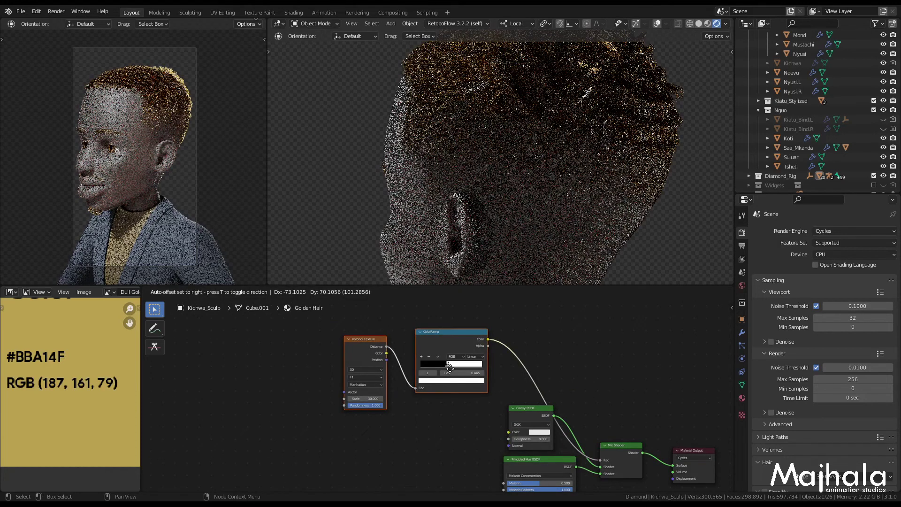
{"action": "left_click", "coordinate": [450, 369]}
Step: Add a Normal Map node below the ColorRamp, linking the Voronoi's Color into its Color and its Normal into the Glossy BSDF's Normal
{"action": "scroll", "coordinate": [455, 434], "scroll_direction": "up", "scroll_amount": 3}
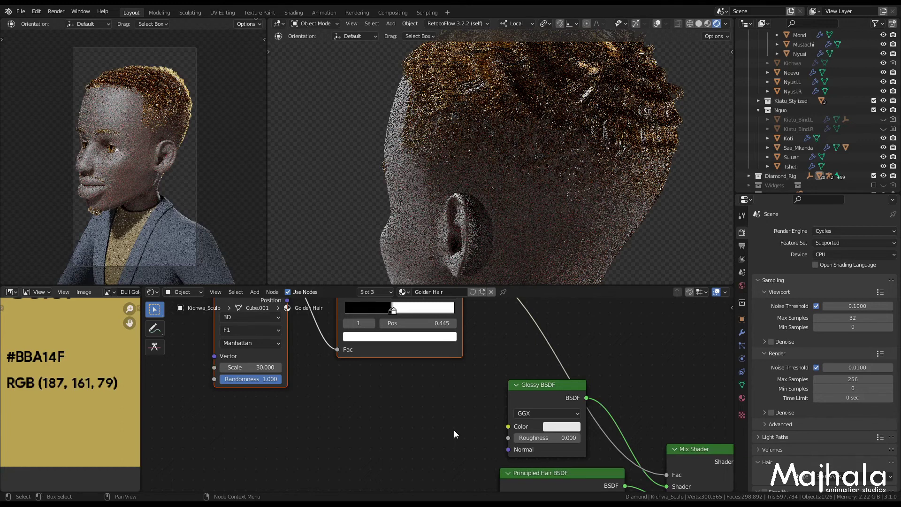
{"action": "scroll", "coordinate": [454, 430], "scroll_direction": "down", "scroll_amount": 1}
{"action": "key", "text": "shift+a"}
{"action": "mouse_move", "coordinate": [340, 412]}
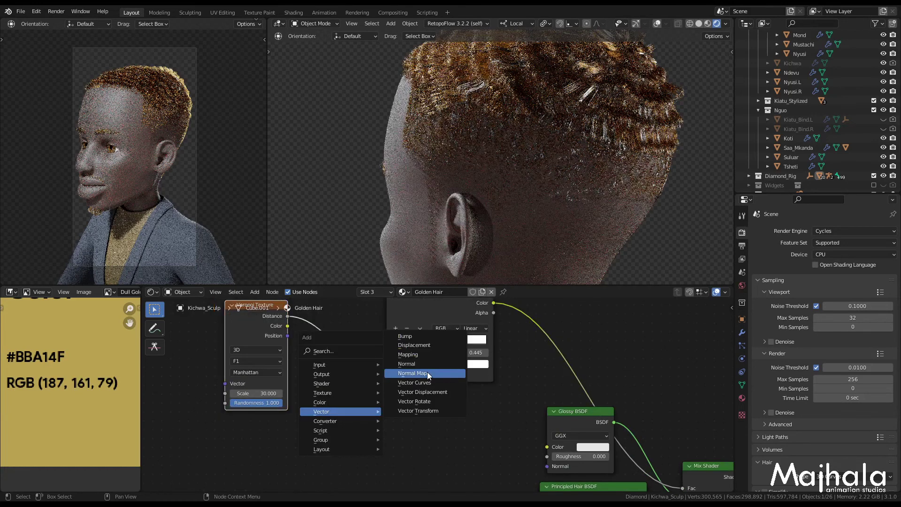
{"action": "left_click", "coordinate": [427, 372]}
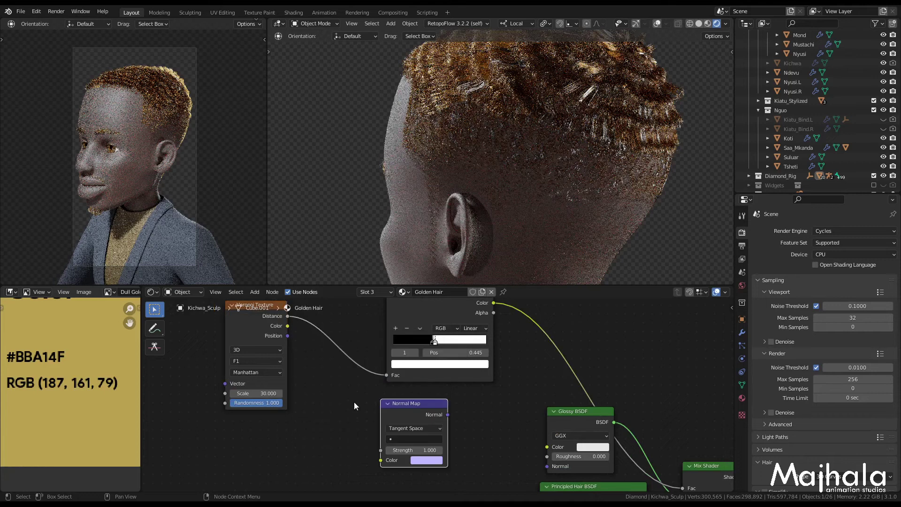
{"action": "left_click_drag", "start_coordinate": [288, 326], "coordinate": [387, 462]}
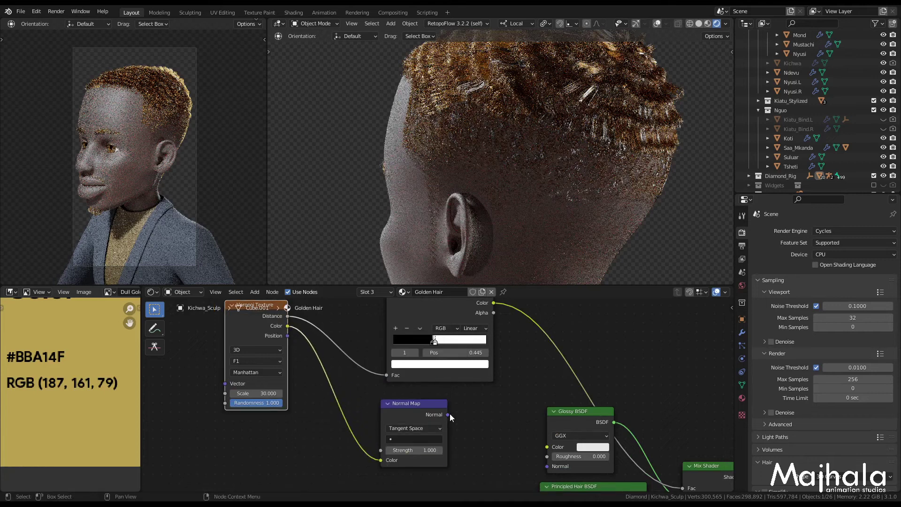
{"action": "left_click_drag", "start_coordinate": [449, 414], "coordinate": [547, 467]}
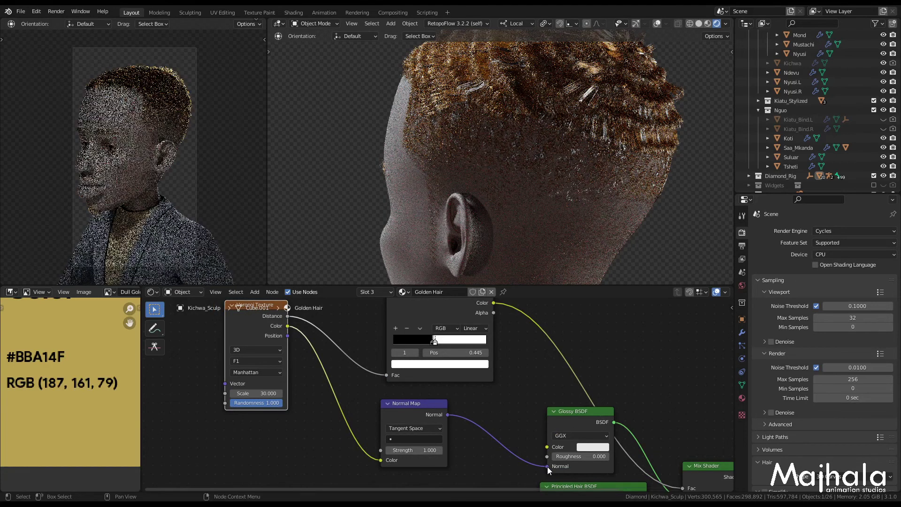